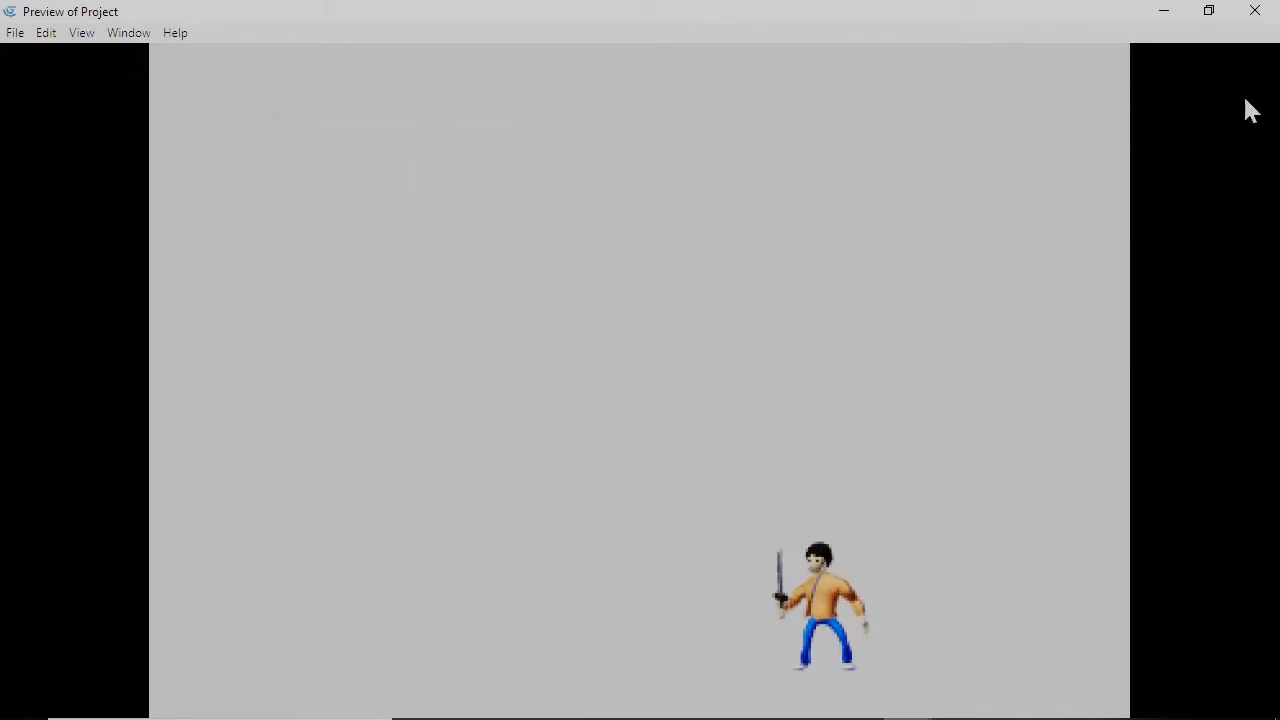
Close the Preview of Project window to return to the GDevelop start page.
left_click(1255, 11)
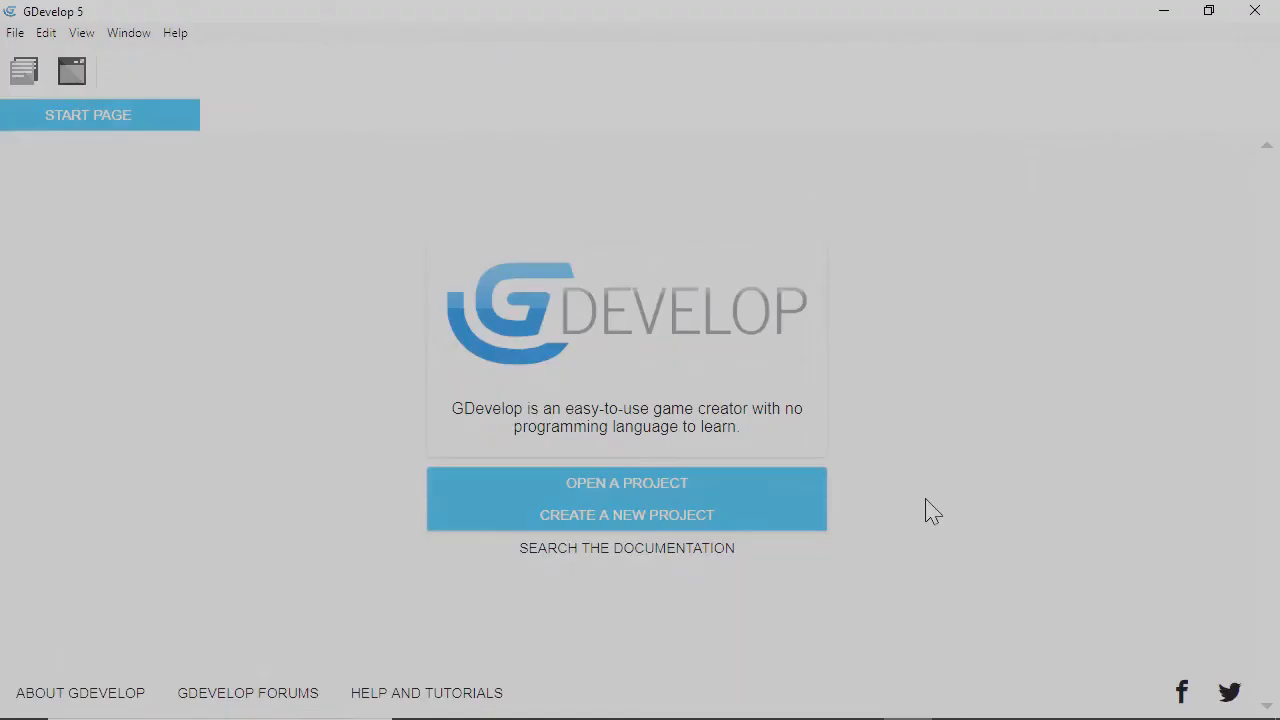
Create a new game project, My project21, from the Empty game starter.
left_click(668, 516)
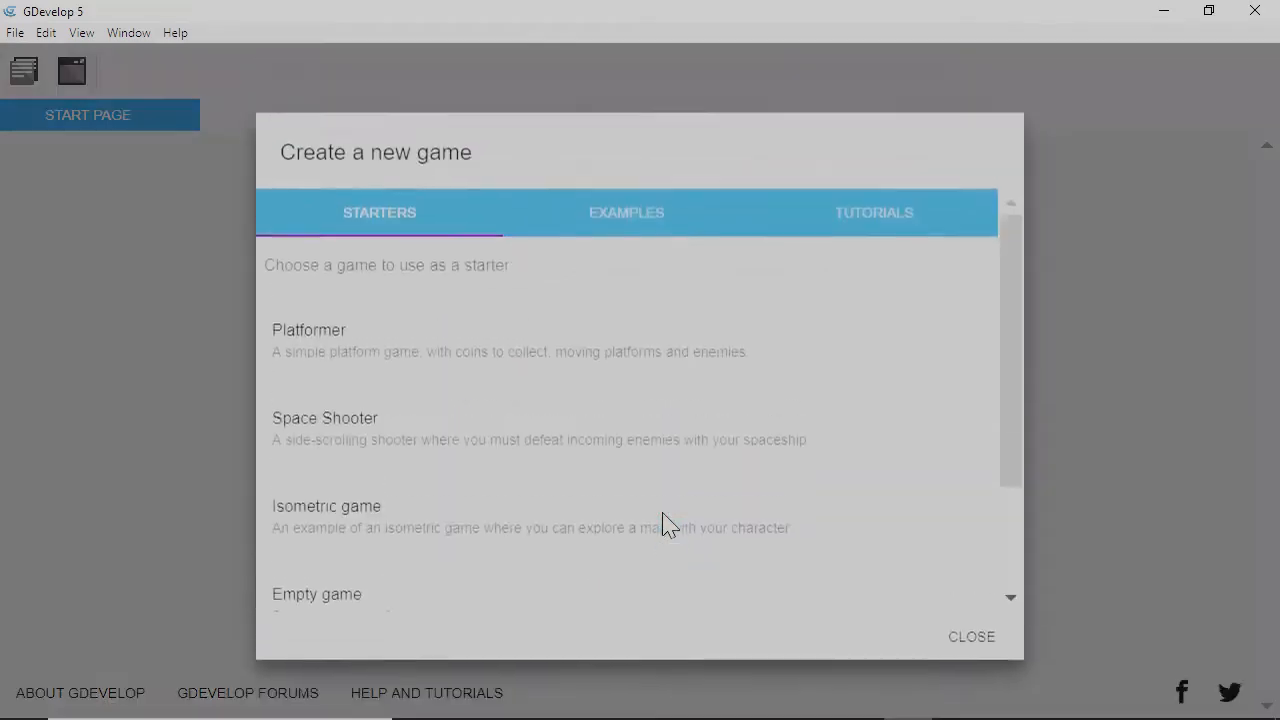
left_click_drag(1005, 436, 1003, 484)
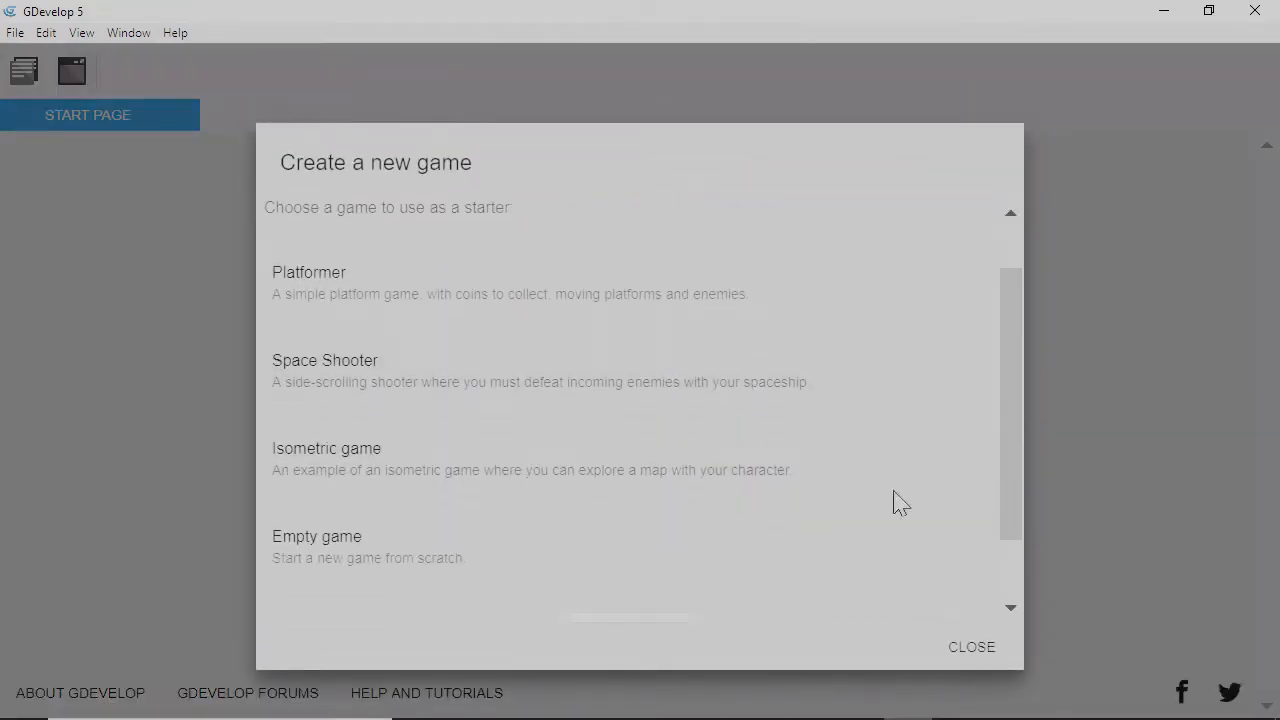
left_click(656, 568)
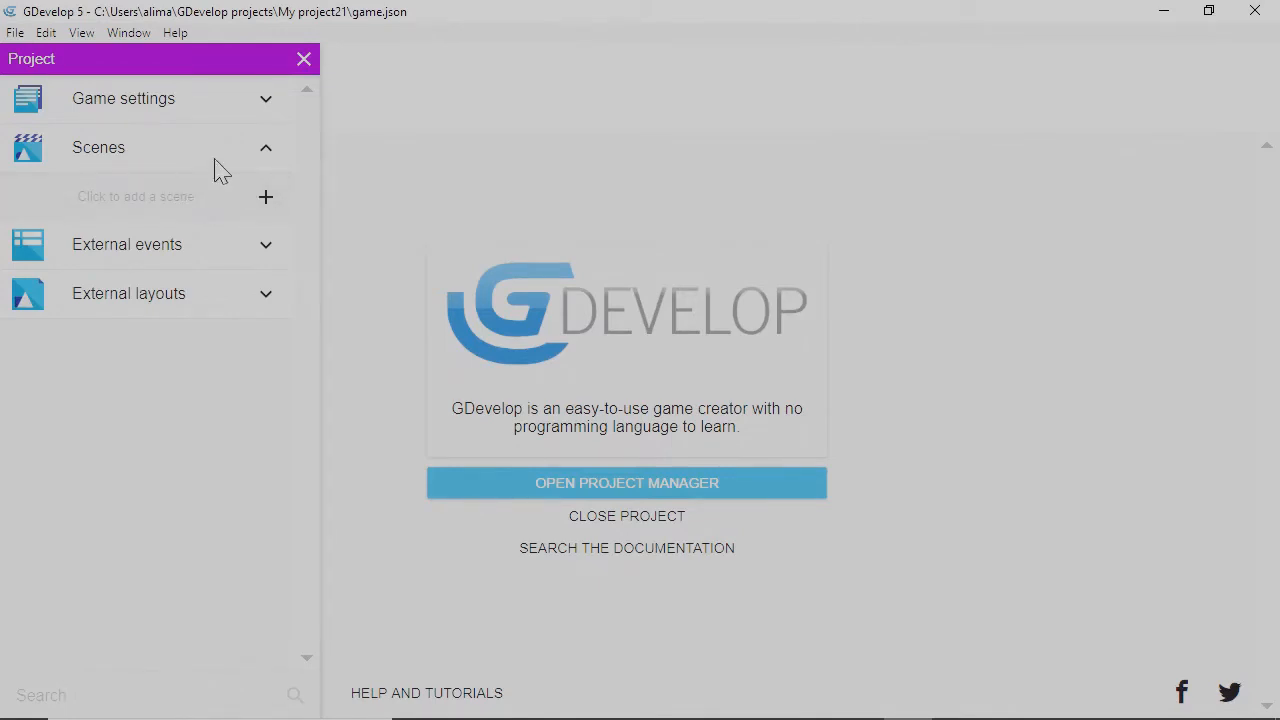
Add a scene named NewScene, open it for editing, and hide the Project panel.
left_click(267, 205)
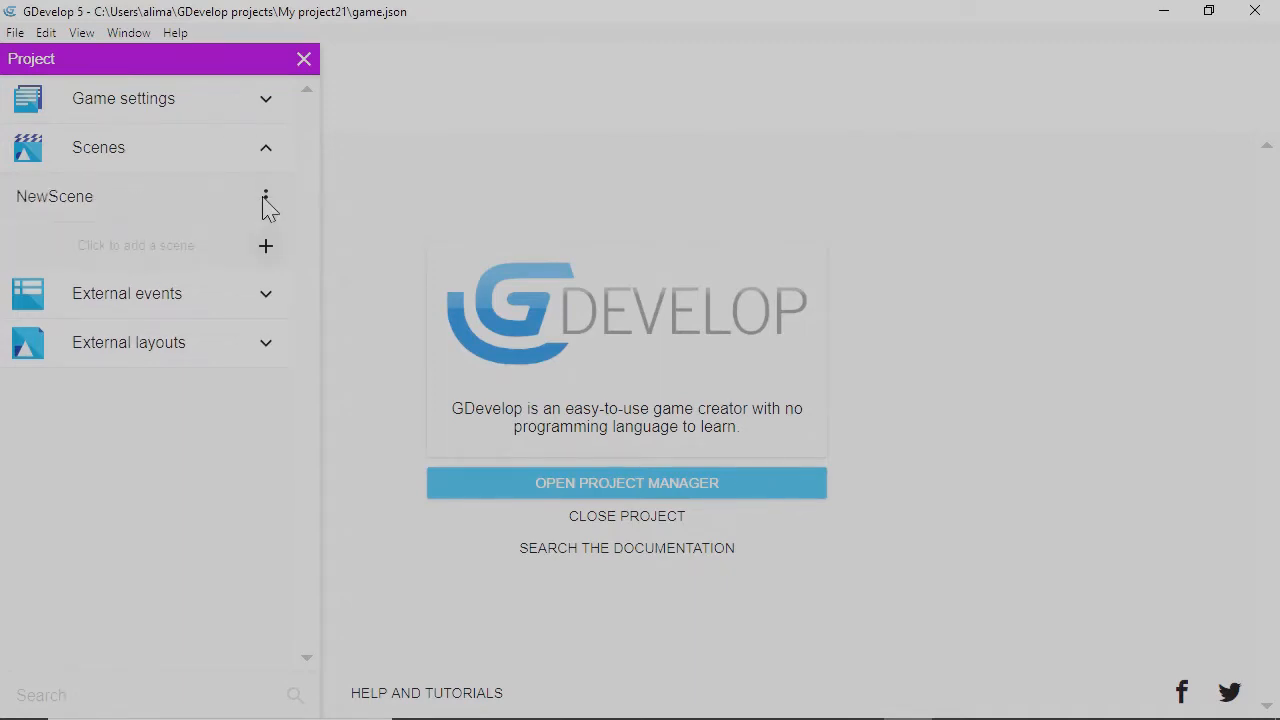
left_click(158, 206)
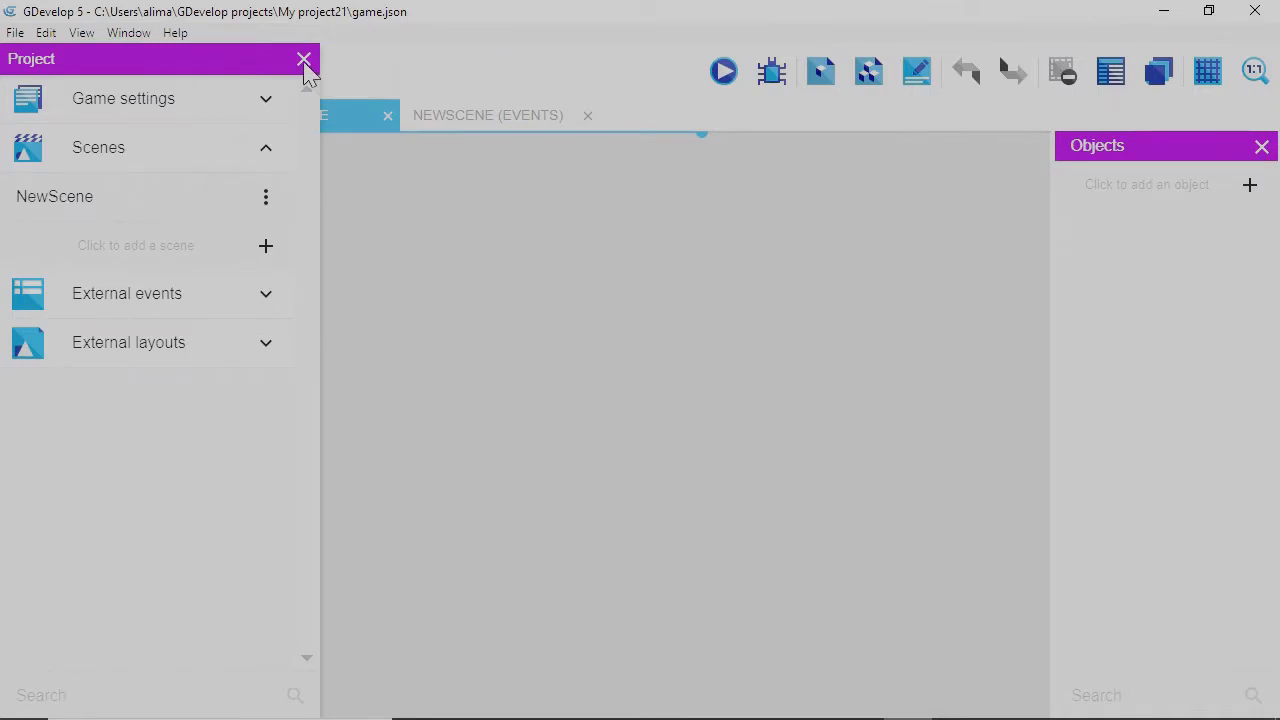
left_click(304, 60)
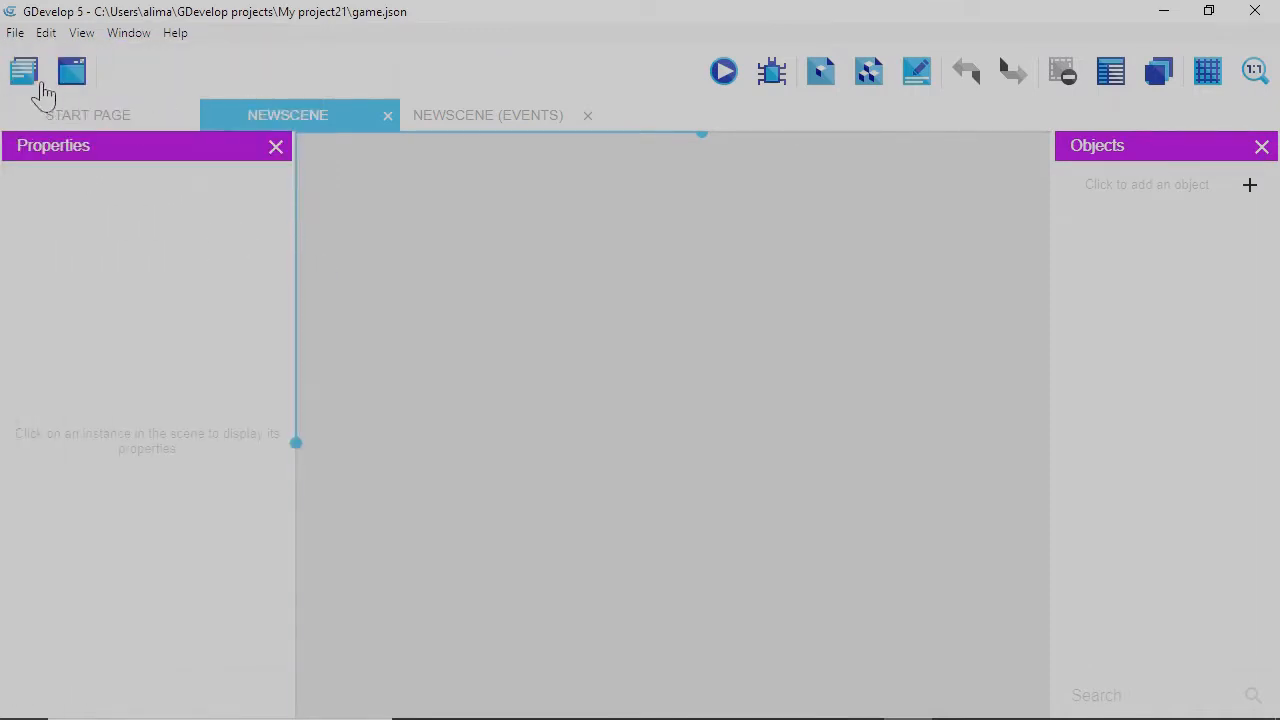
left_click(33, 85)
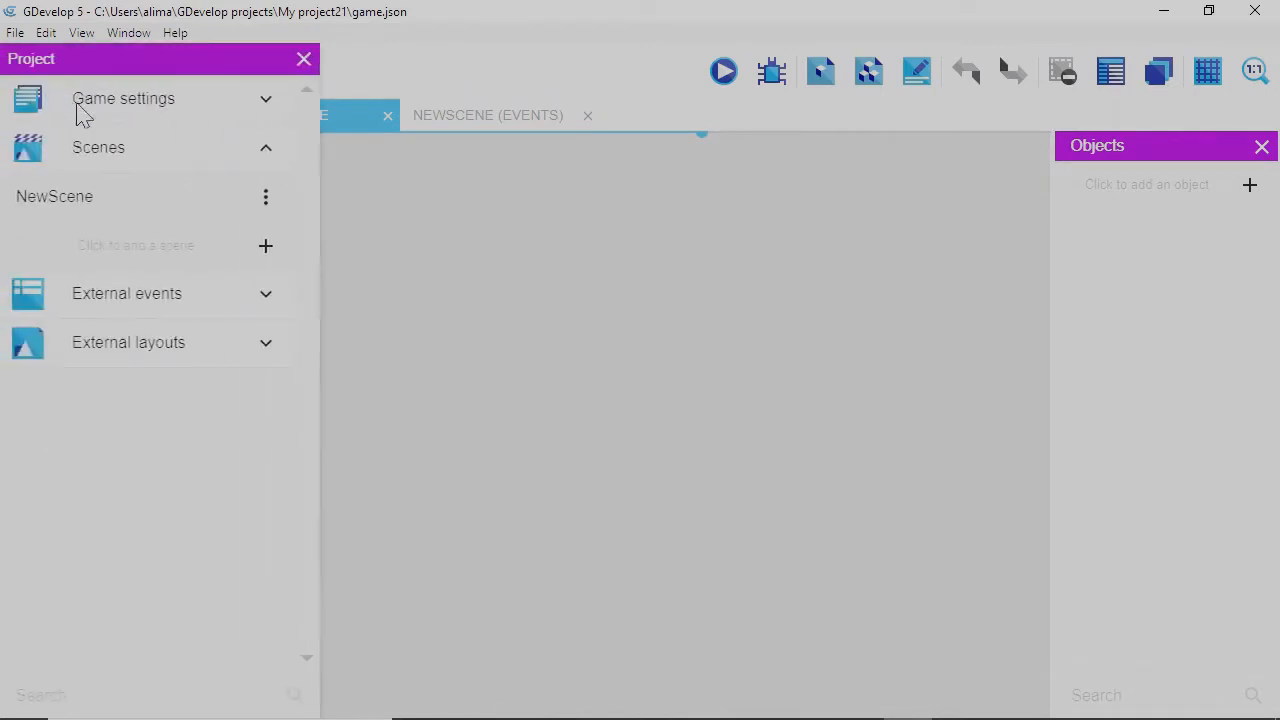
left_click(304, 60)
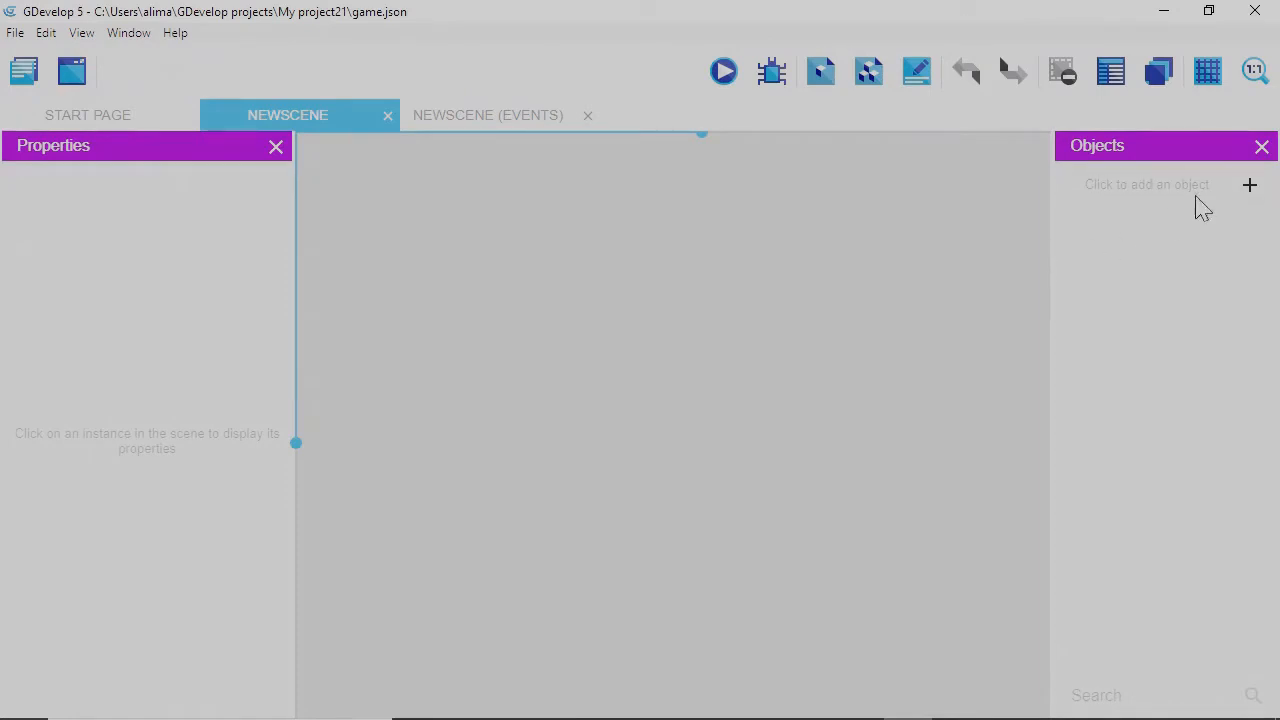
Add a Sprite object named 'player' with an empty Animation #0.
left_click(1249, 186)
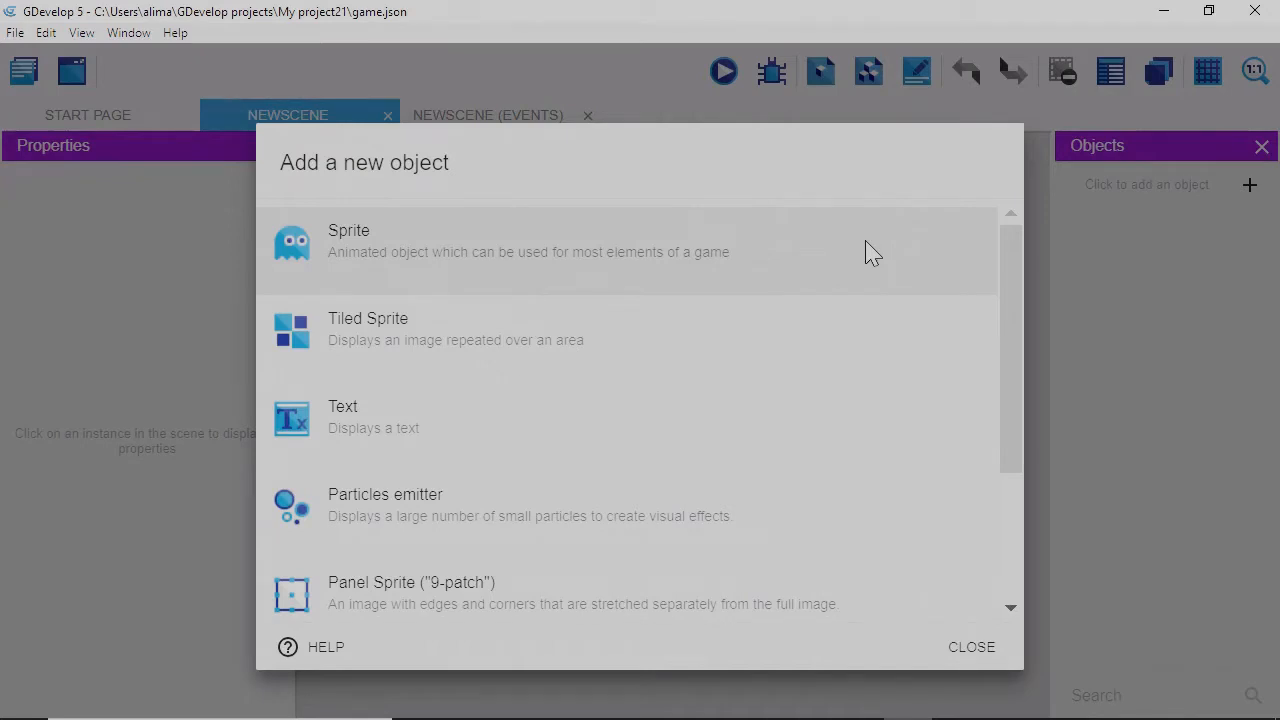
left_click(858, 251)
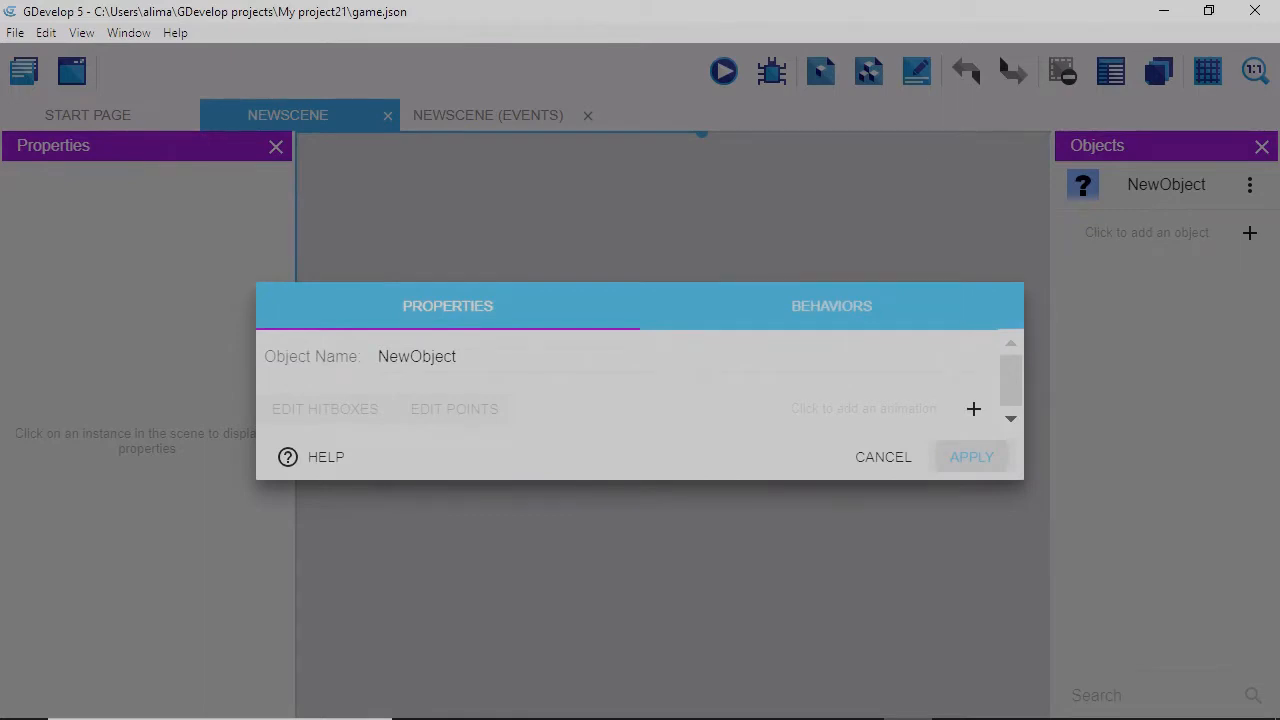
left_click(458, 357)
key("BackSpace")
key("BackSpace")
key("BackSpace")
key("BackSpace")
key("BackSpace")
key("BackSpace")
key("BackSpace")
key("BackSpace")
key("BackSpace")
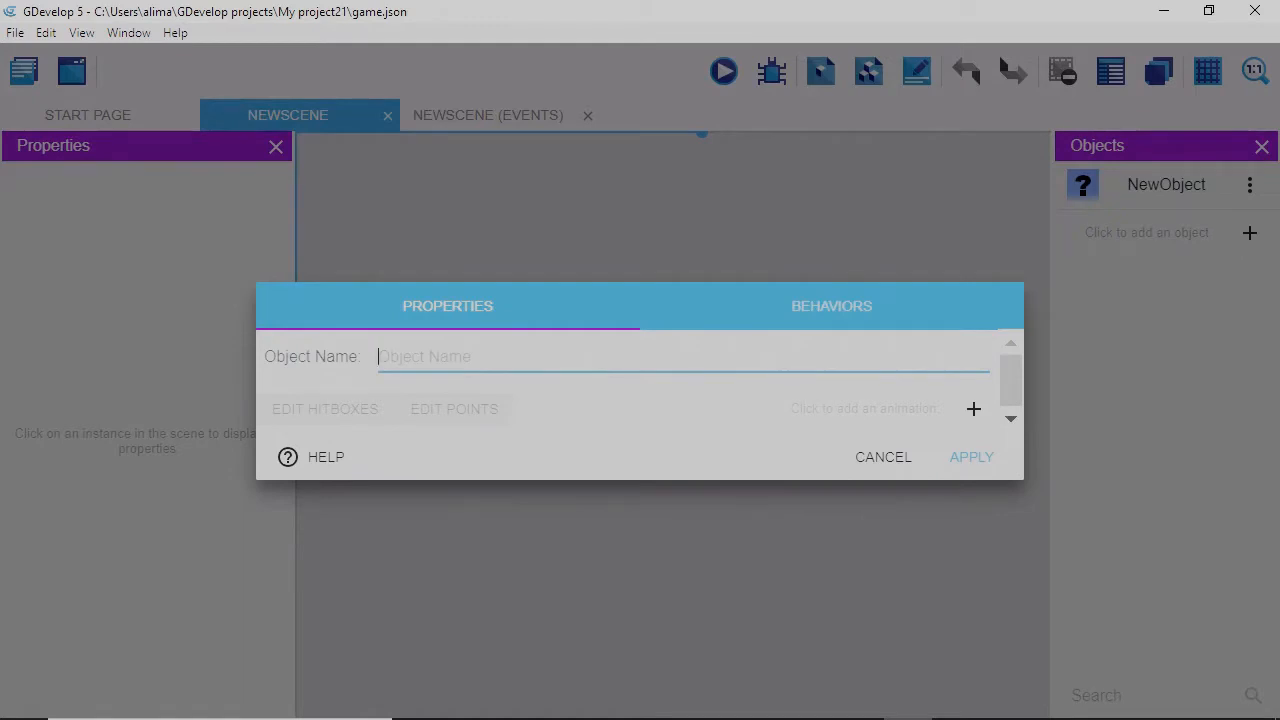
type("player")
left_click(974, 411)
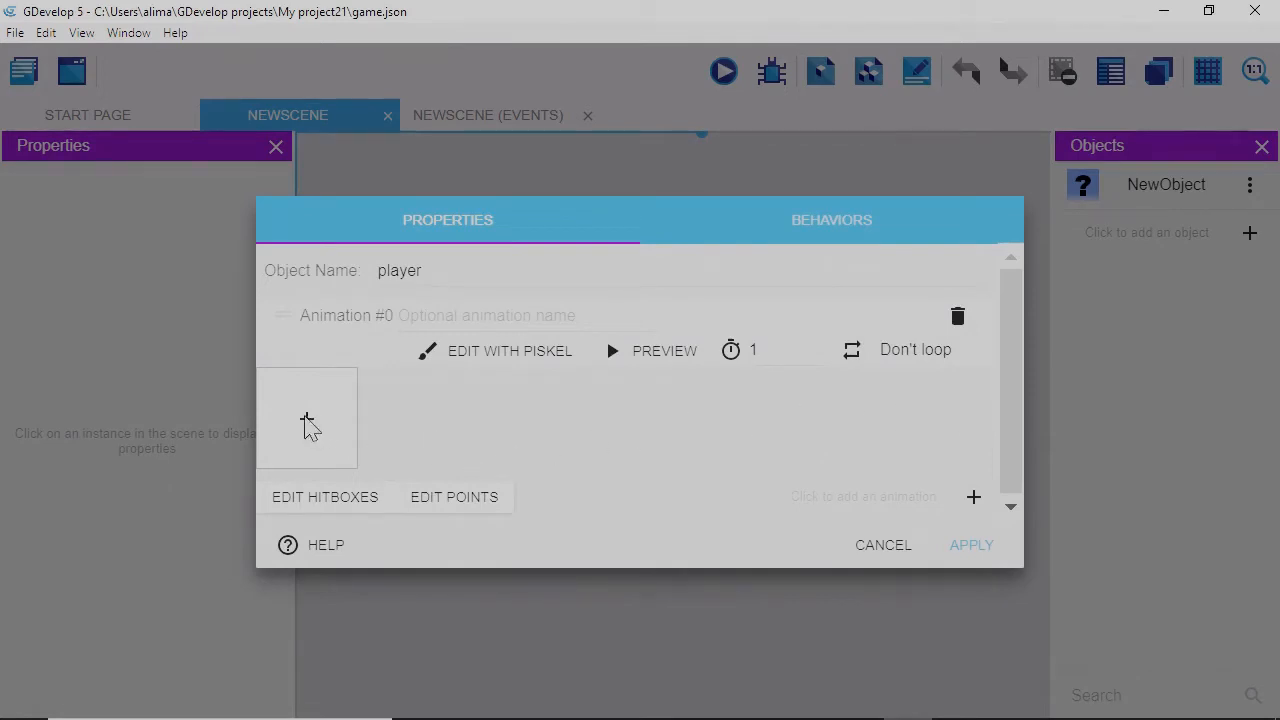
Load idle frames i1–i10 from Desktop > tutorial sprites > idle into player's Animation #0.
left_click(308, 423)
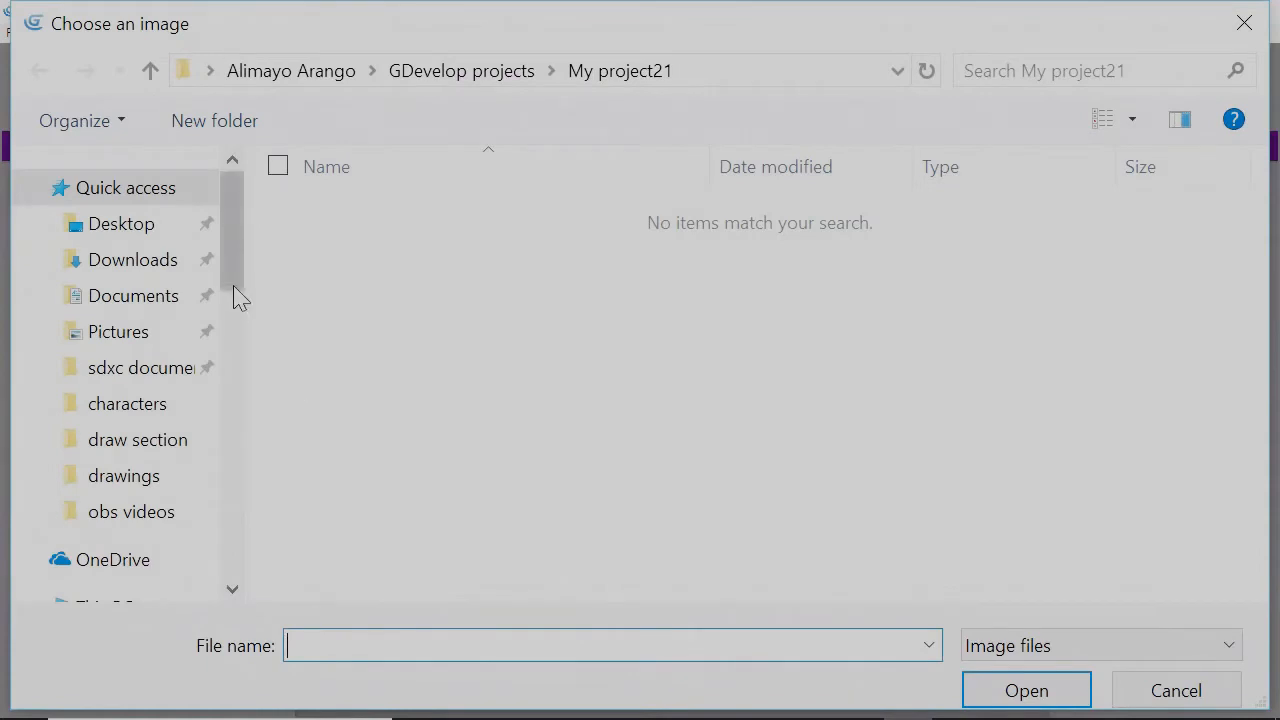
left_click_drag(234, 294, 240, 343)
left_click(175, 482)
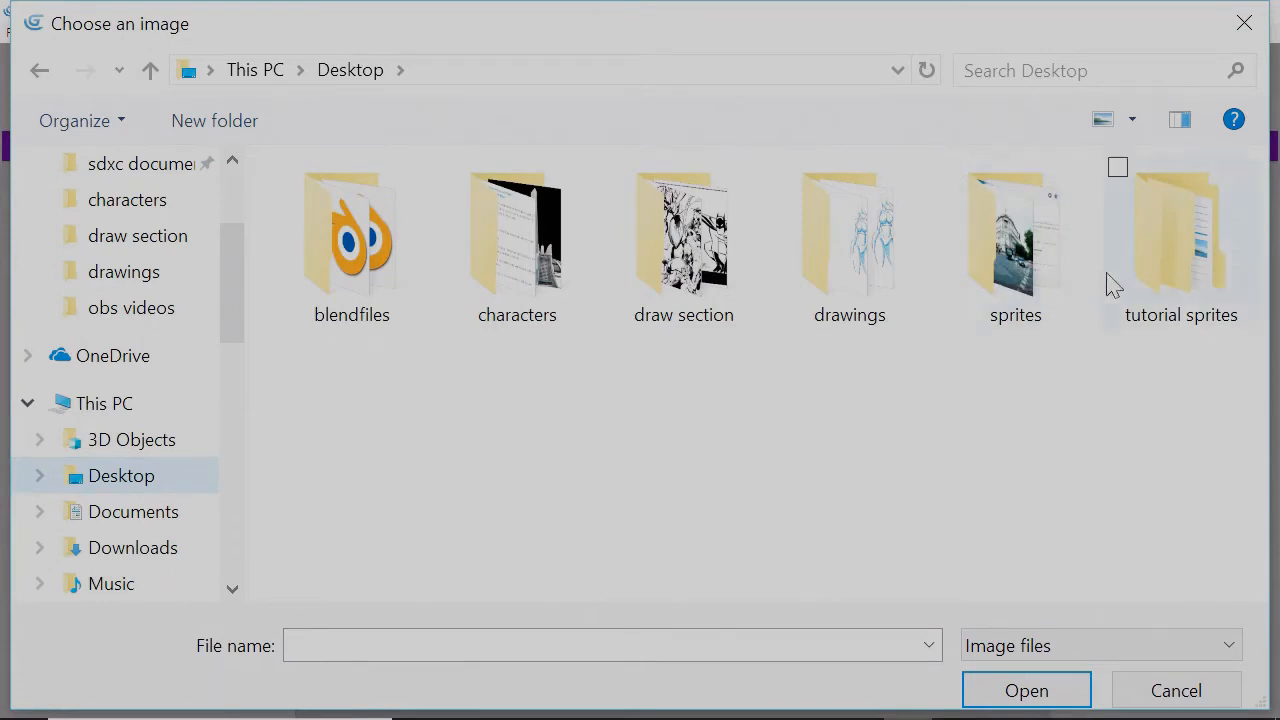
double_click(1182, 262)
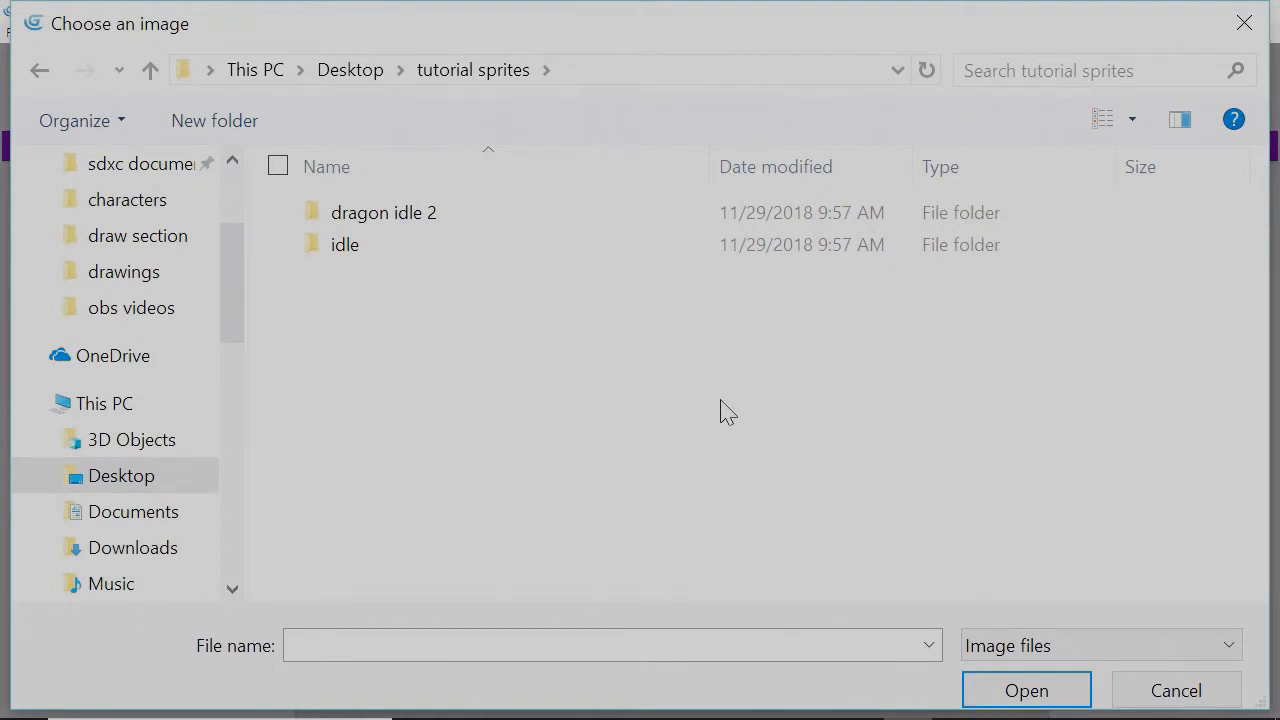
double_click(503, 262)
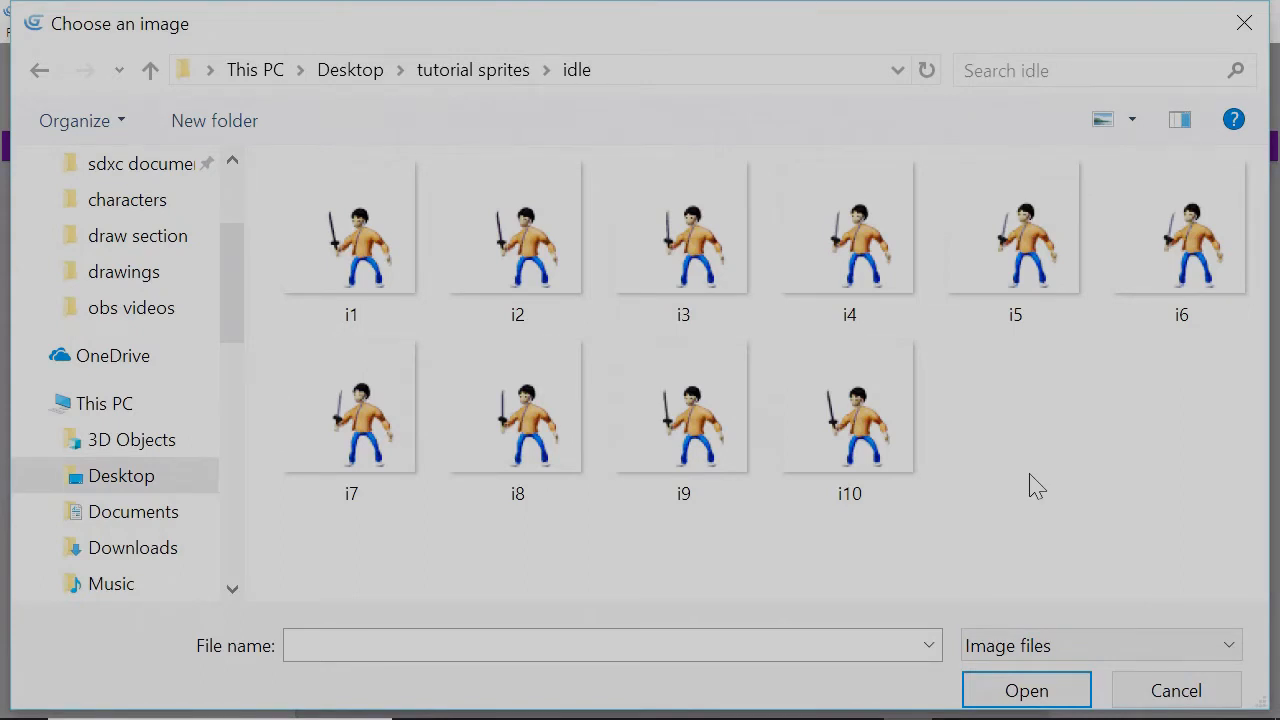
key("ctrl+a")
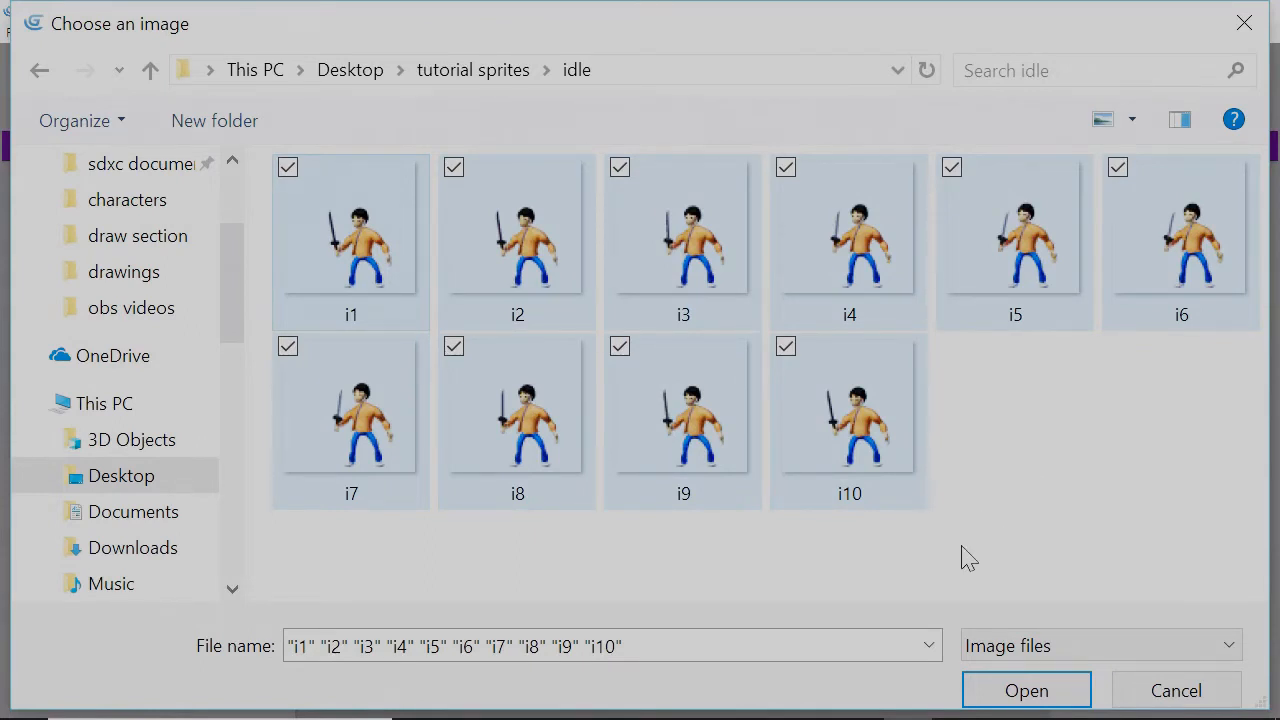
left_click(988, 690)
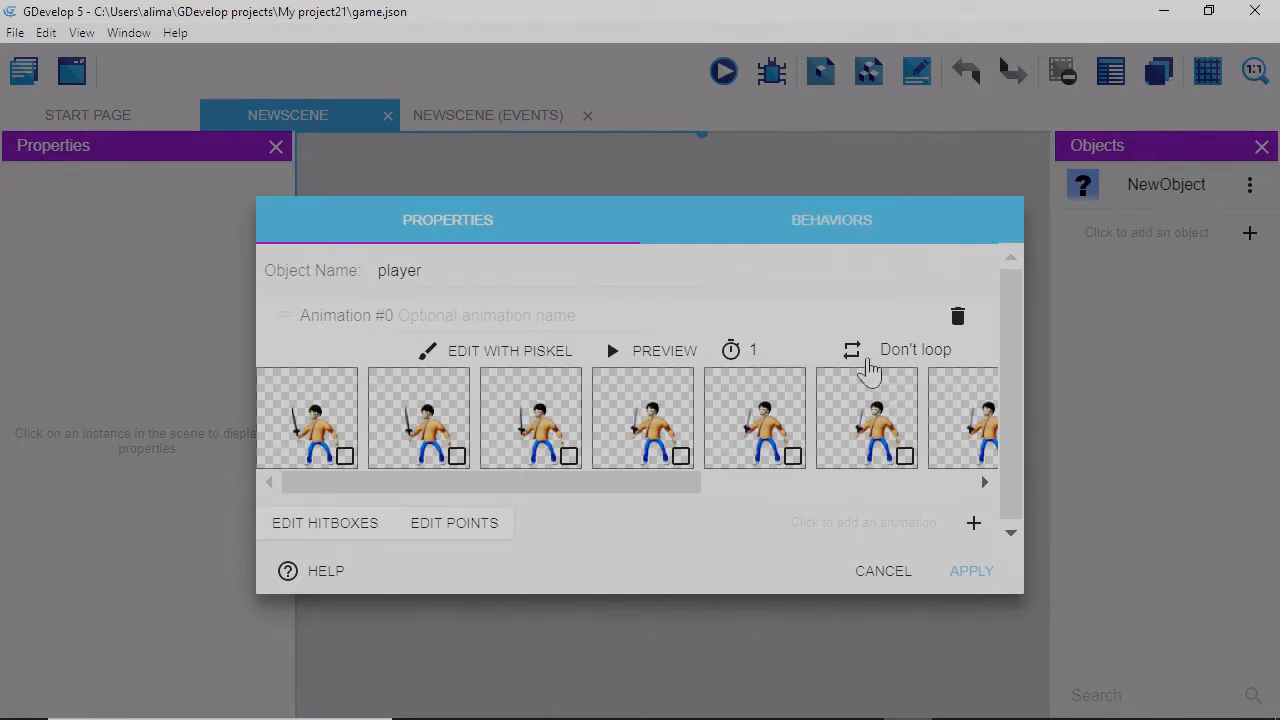
Make the player's idle animation loop at 0.08 seconds per frame.
left_click(895, 362)
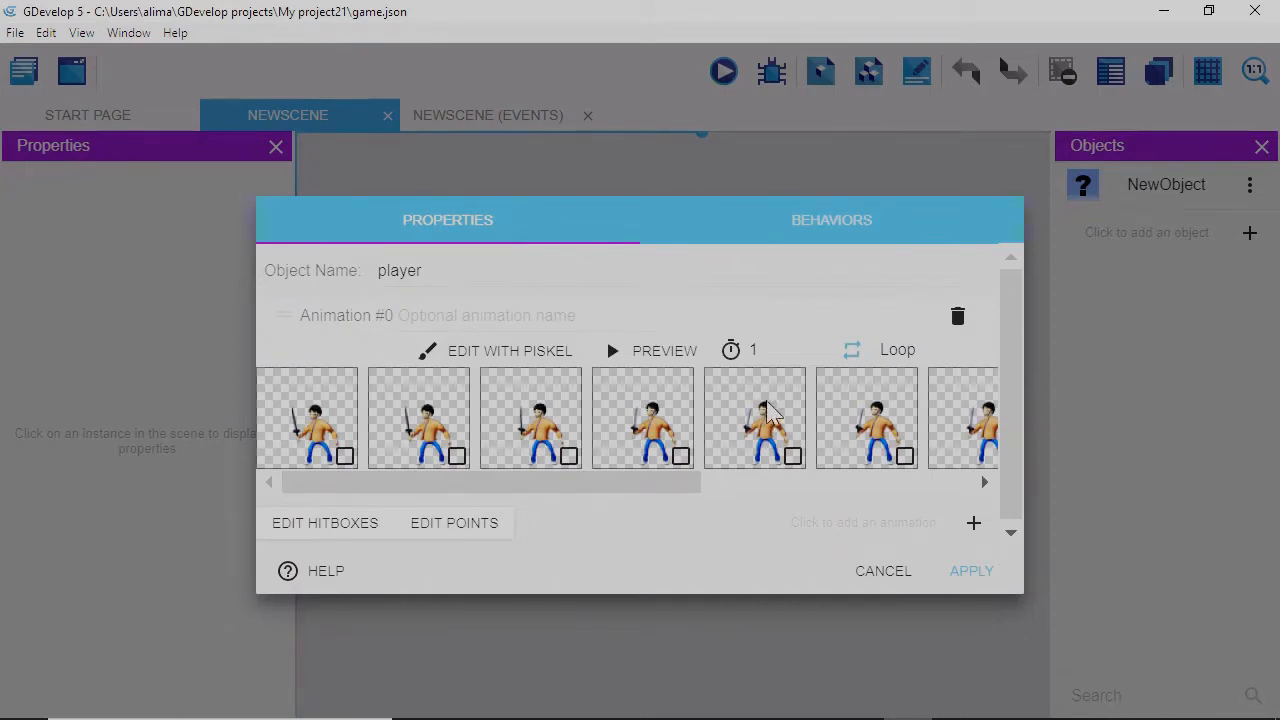
left_click(762, 350)
key("BackSpace")
type("0.08")
Preview the idle animation, close the preview, and apply the player object changes.
left_click(656, 350)
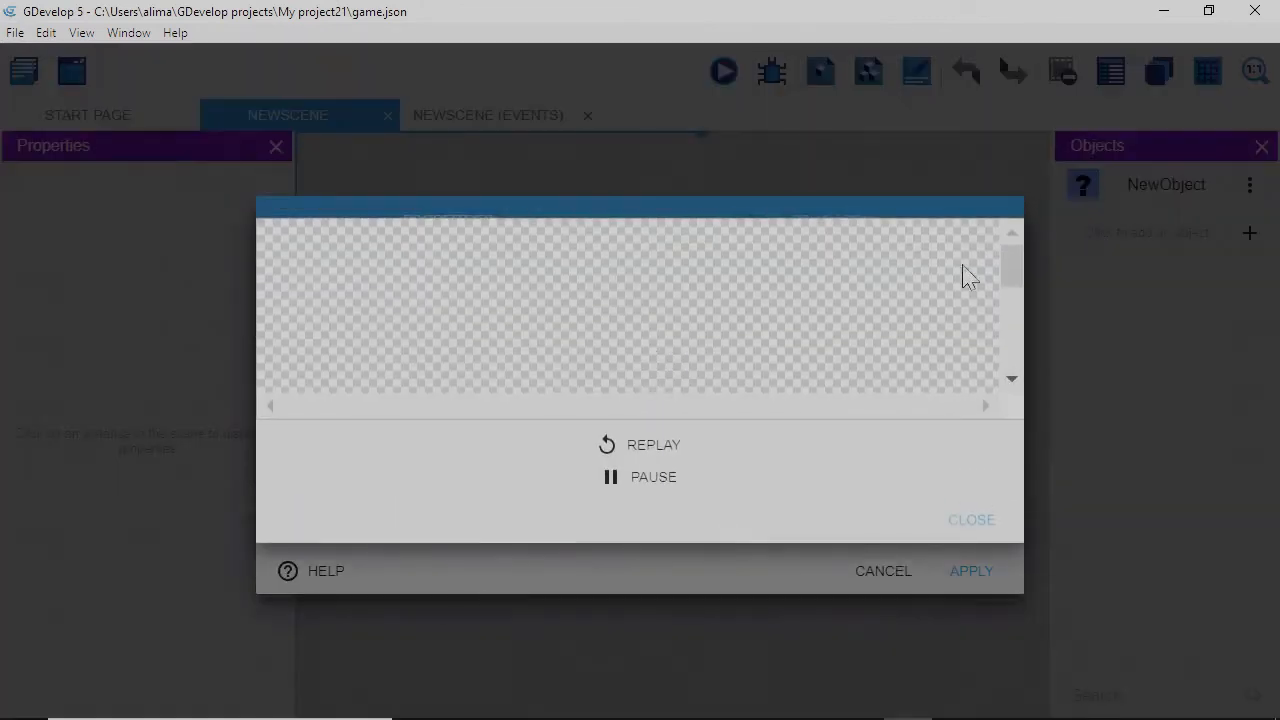
left_click_drag(1011, 289, 1010, 330)
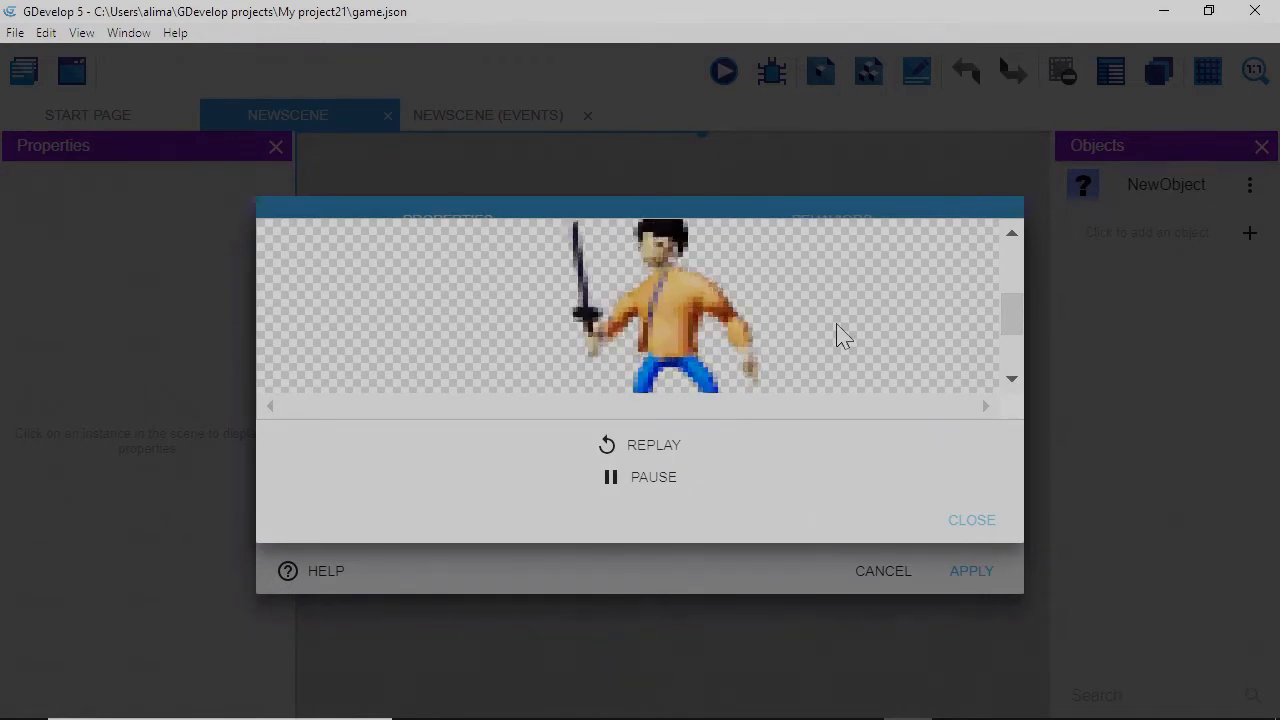
left_click(971, 521)
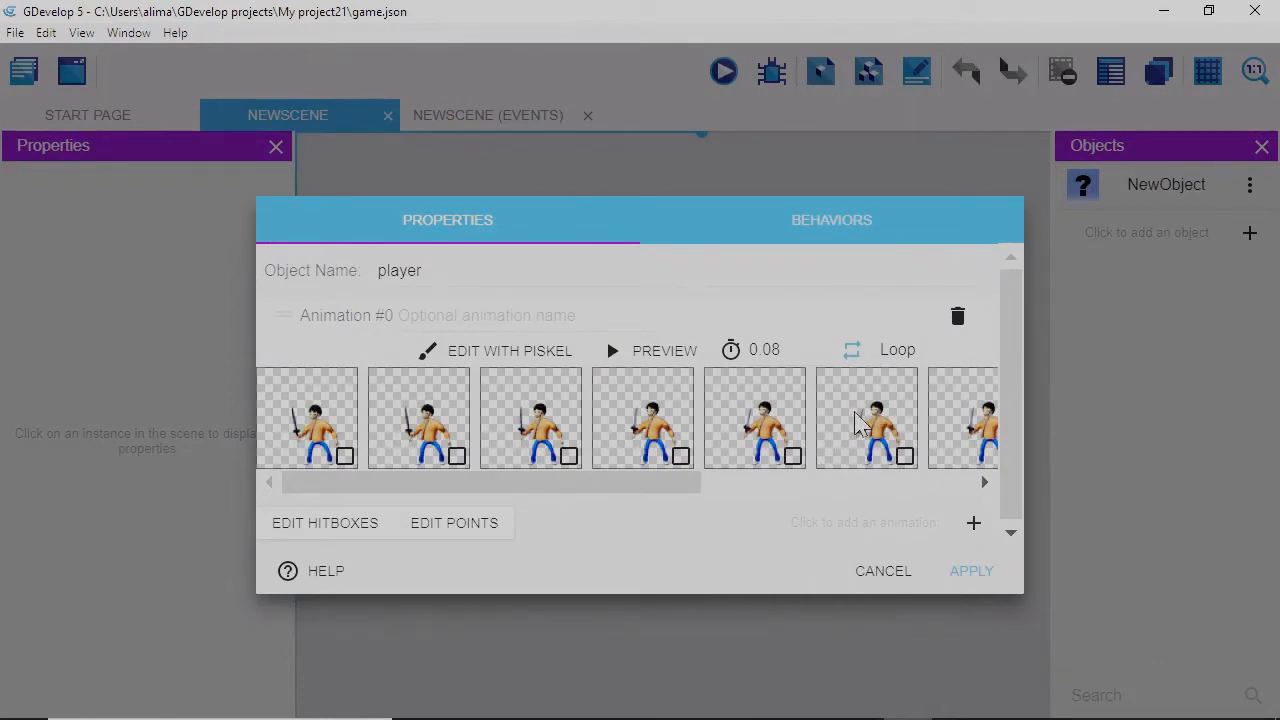
left_click(968, 573)
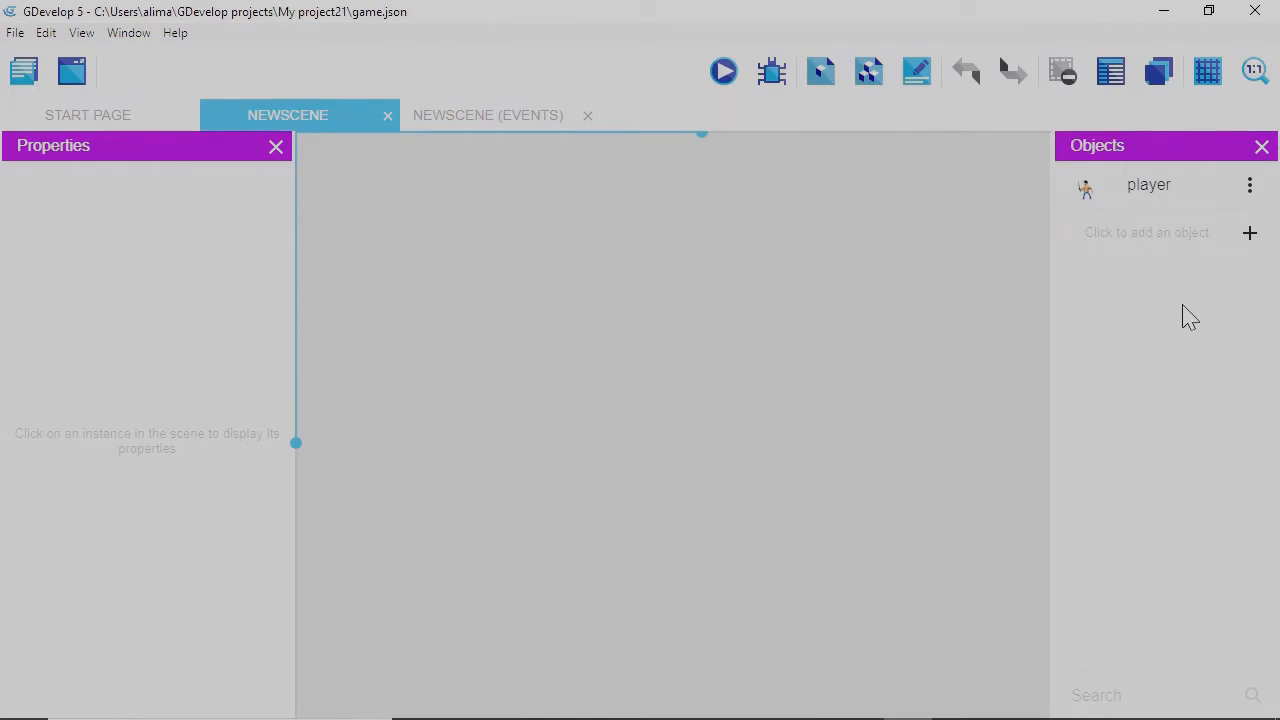
Add a second Sprite object named 'opponent' with Animation #0, ready to choose frame images.
left_click(1249, 238)
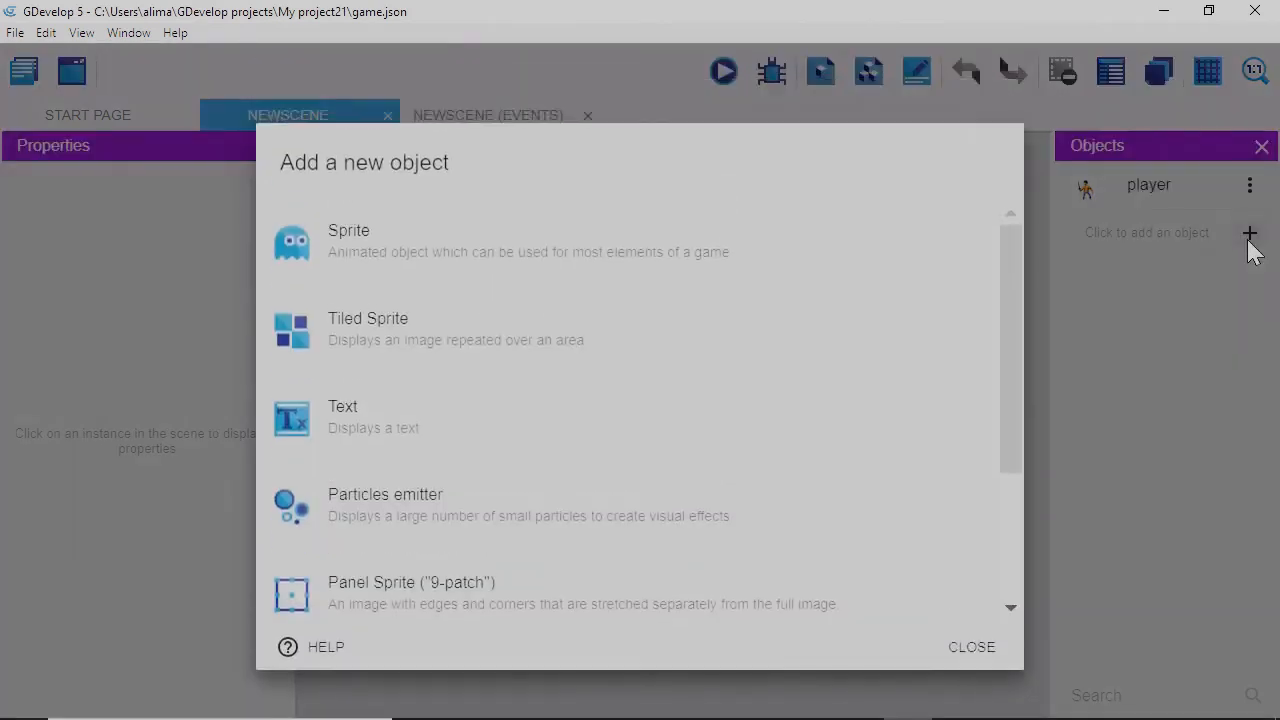
left_click(852, 246)
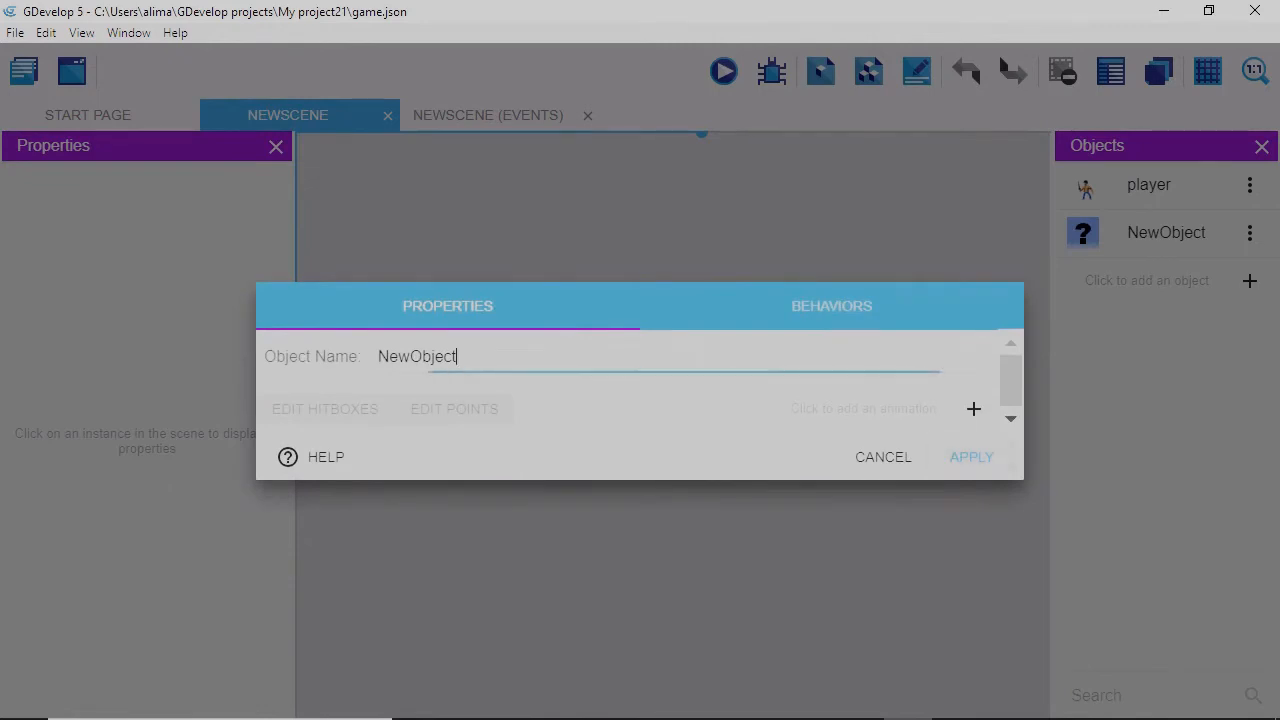
key("BackSpace")
key("BackSpace")
key("BackSpace")
key("BackSpace")
key("BackSpace")
key("BackSpace")
key("BackSpace")
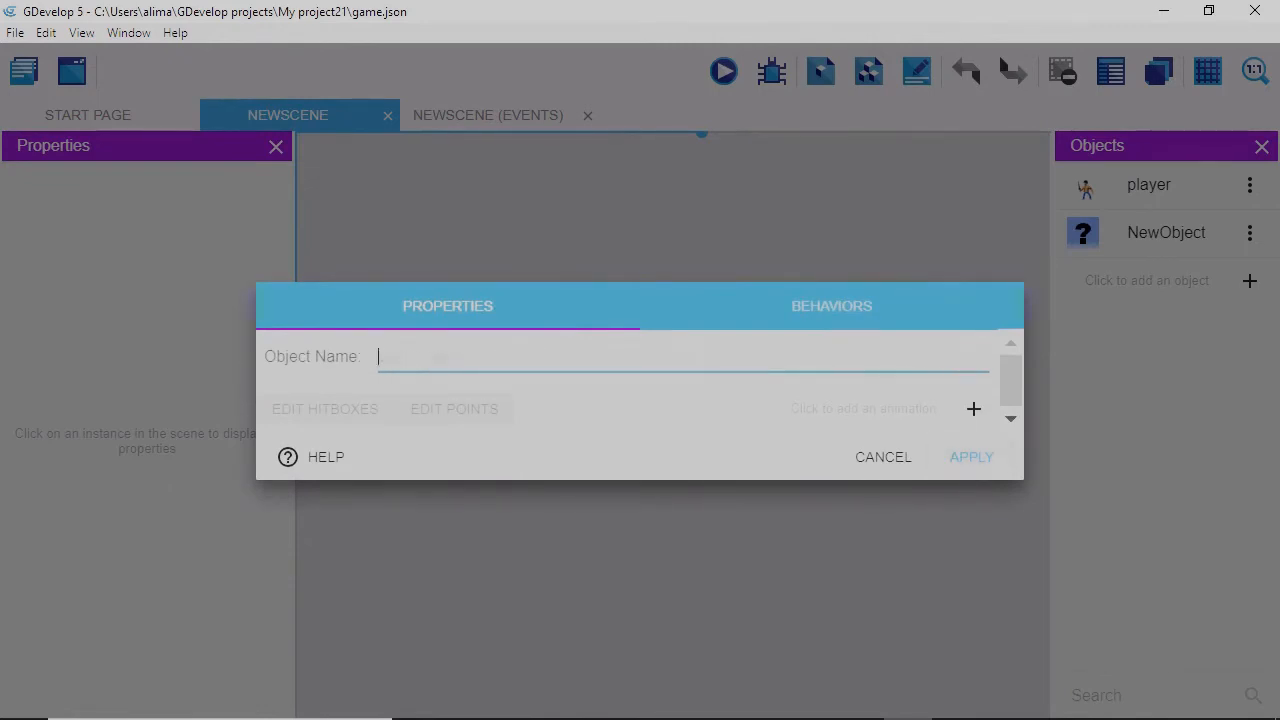
type("opp")
key("BackSpace")
key("BackSpace")
key("BackSpace")
key("BackSpace")
key("BackSpace")
key("BackSpace")
key("BackSpace")
type("opp")
left_click(974, 412)
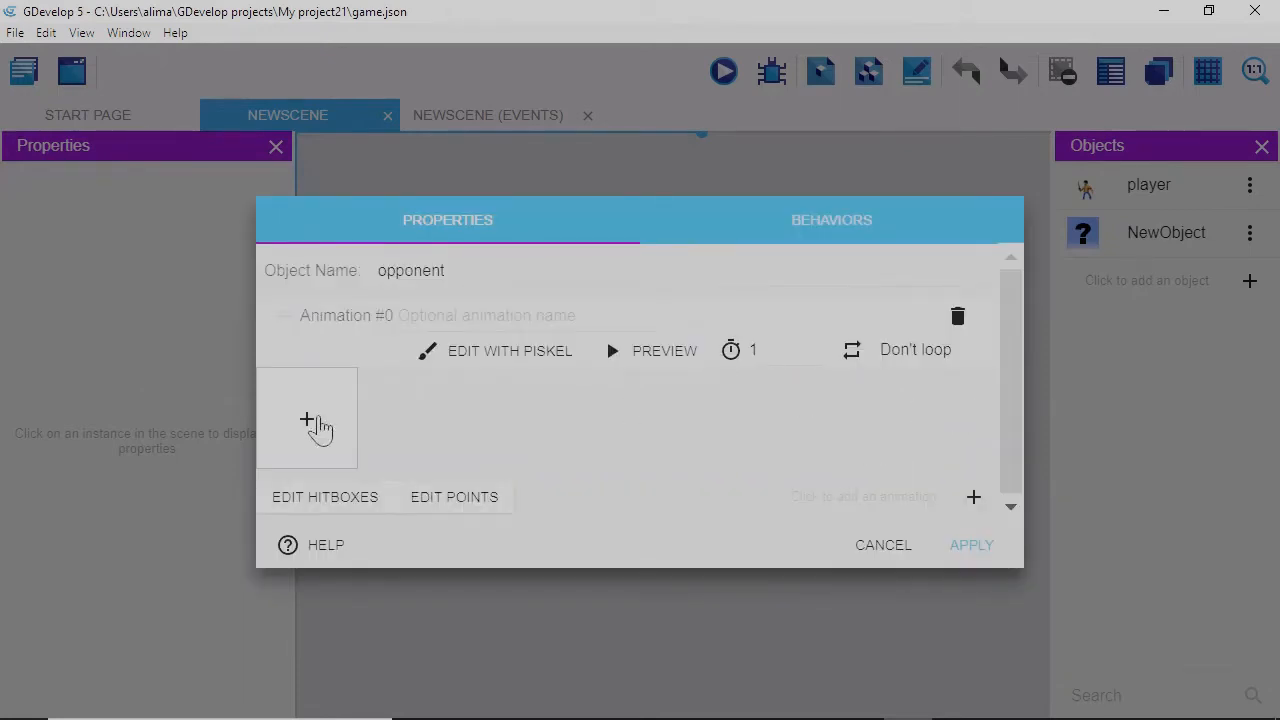
left_click(308, 424)
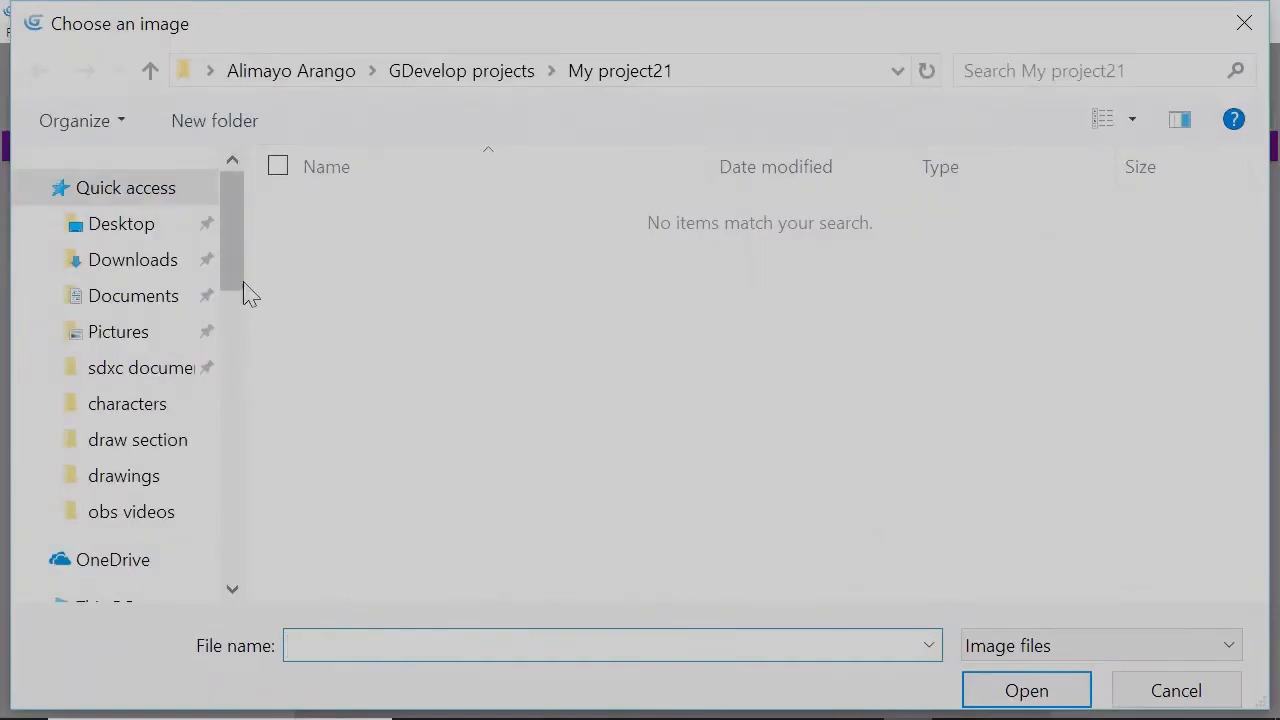
Load all dragon frames from Desktop > tutorial sprites > dragon idle 2 > di into opponent's animation.
left_click_drag(240, 291, 236, 352)
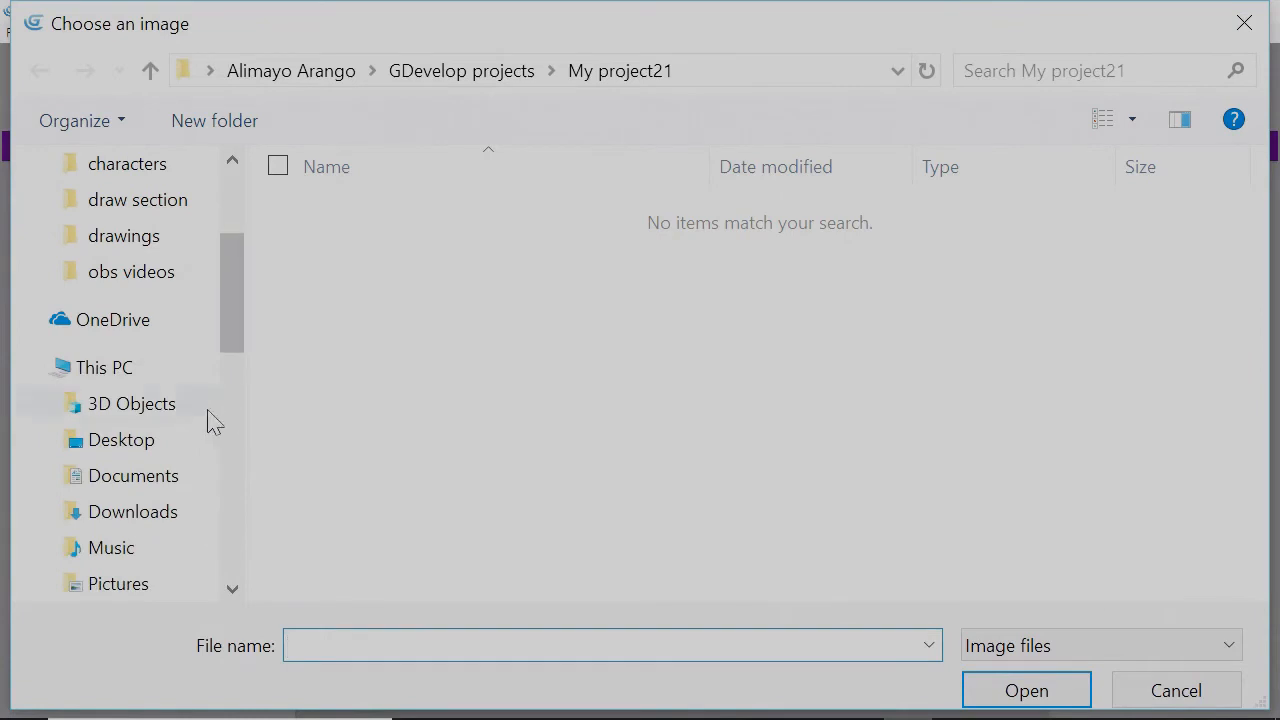
left_click(187, 447)
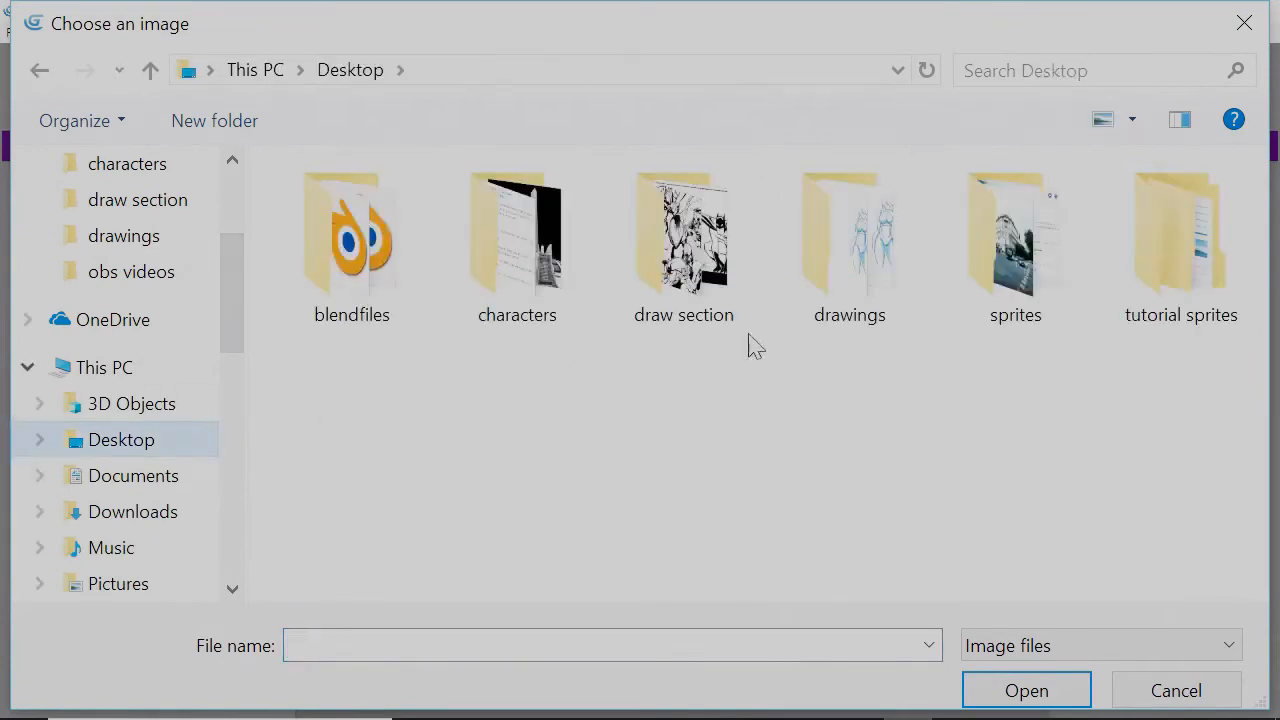
left_click(1164, 278)
double_click(1164, 278)
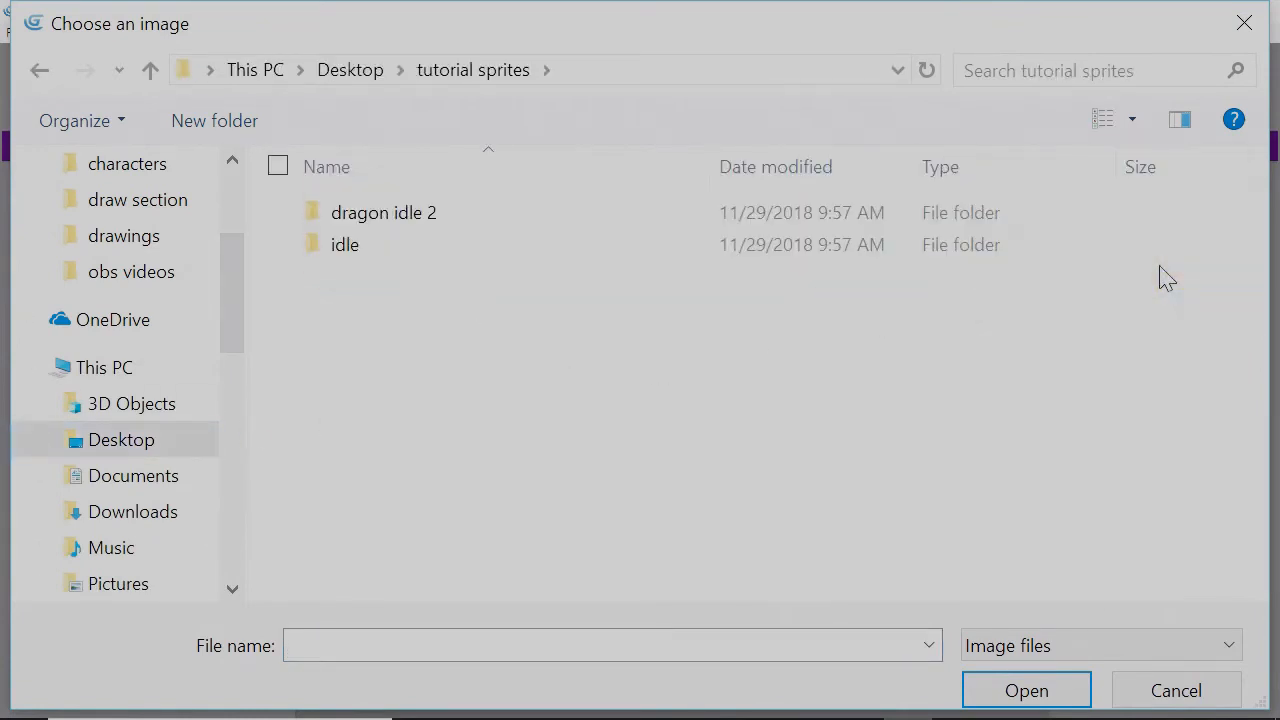
double_click(505, 224)
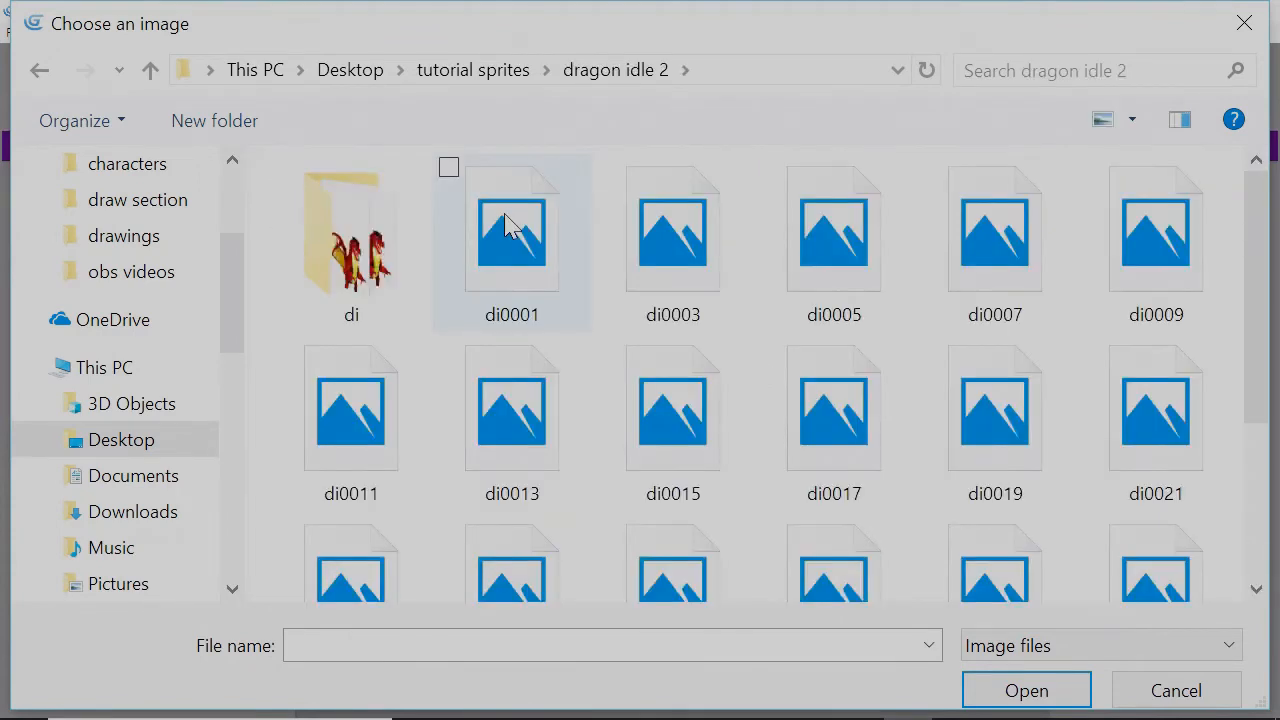
left_click(390, 272)
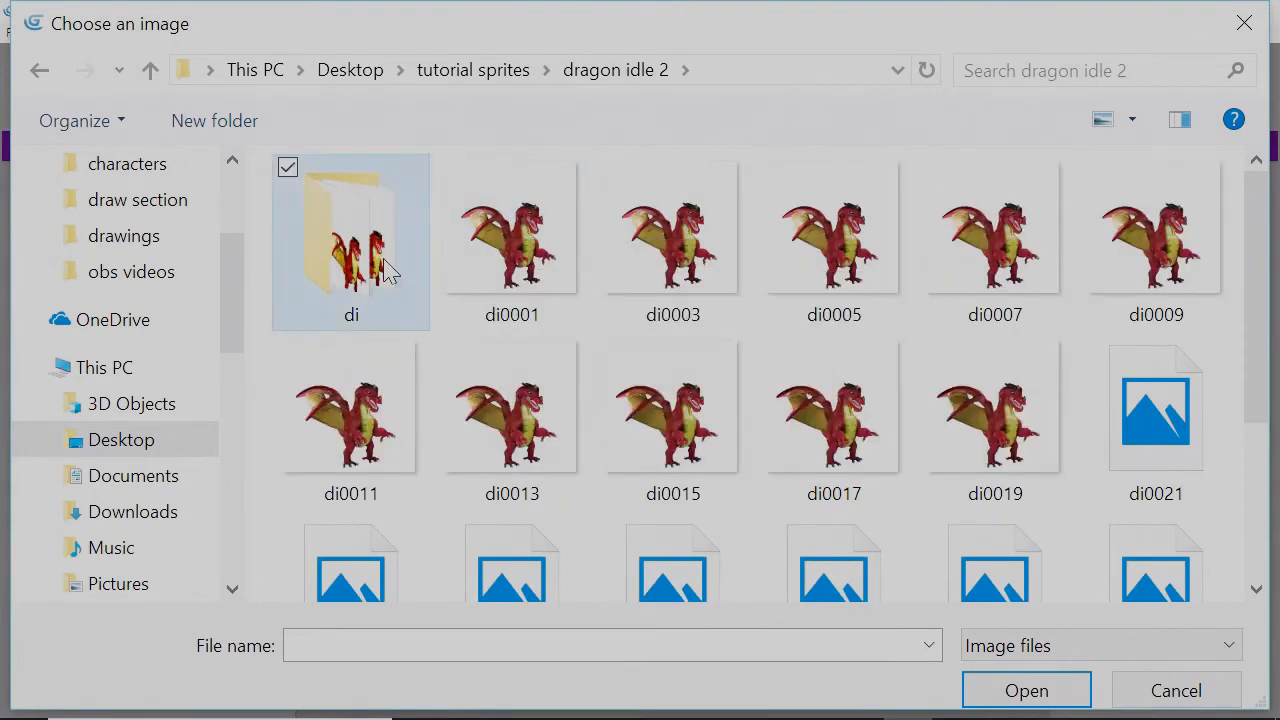
double_click(390, 272)
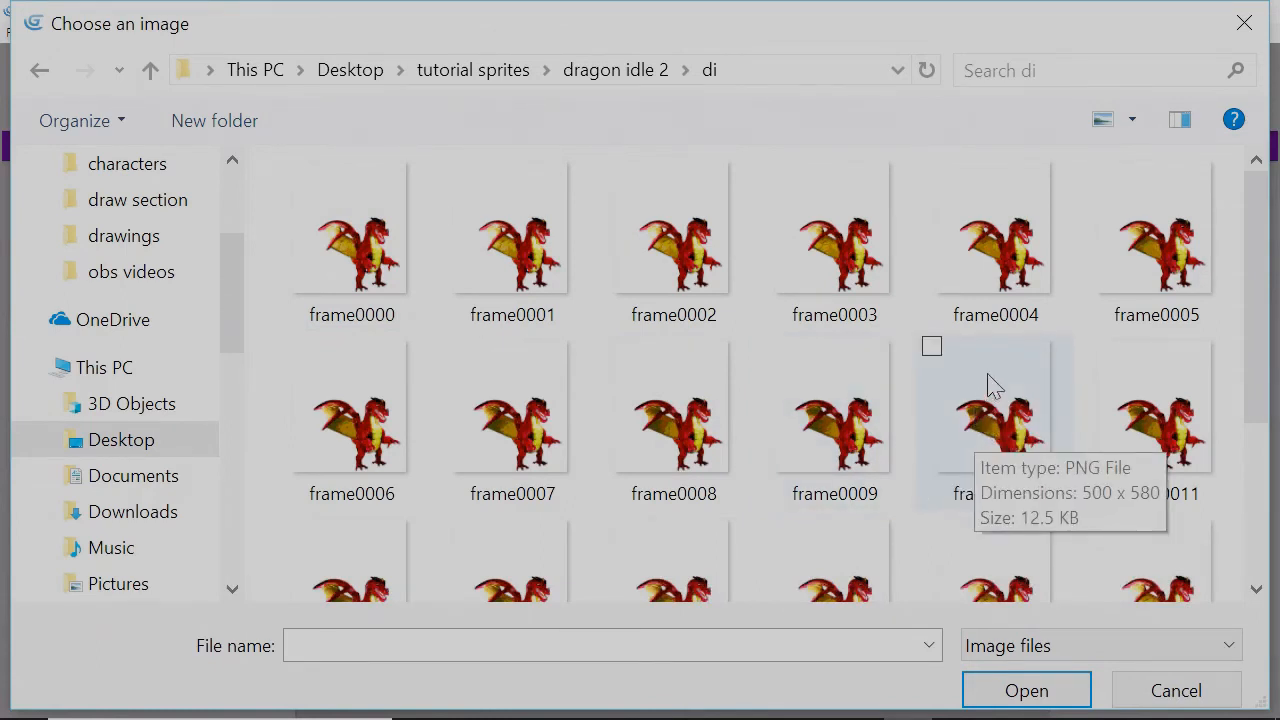
key("ctrl+a")
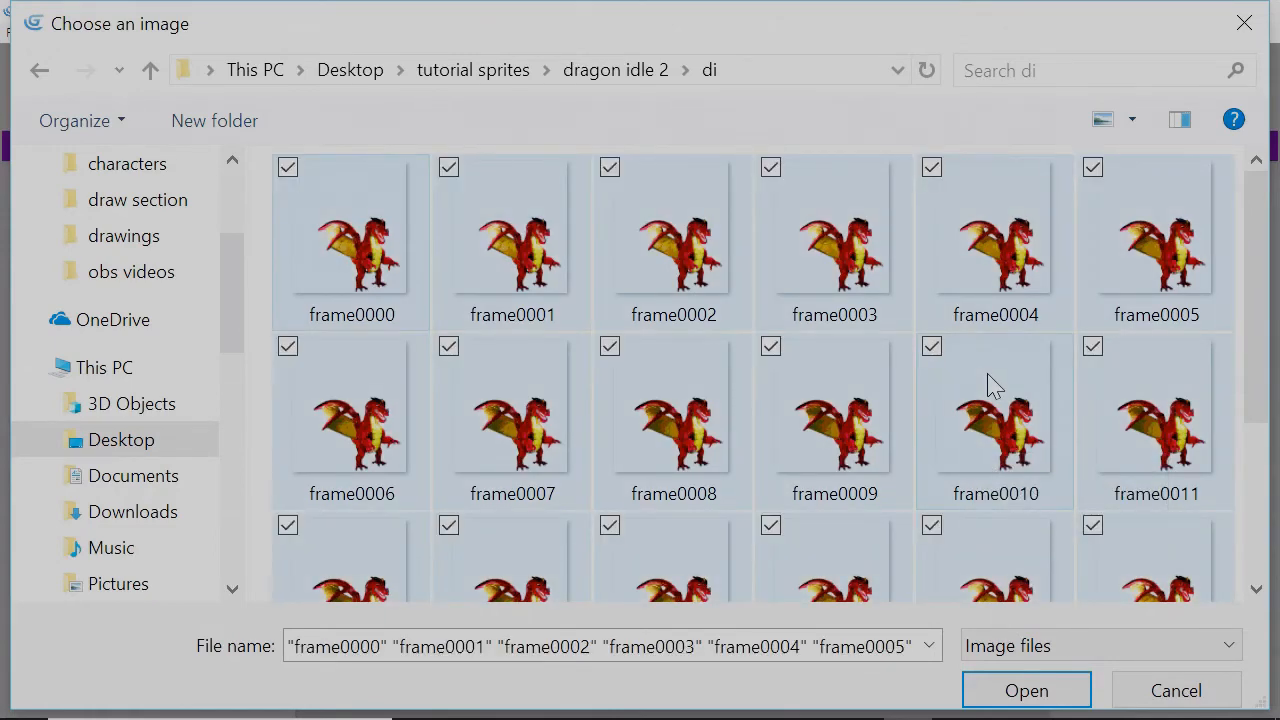
left_click(1068, 691)
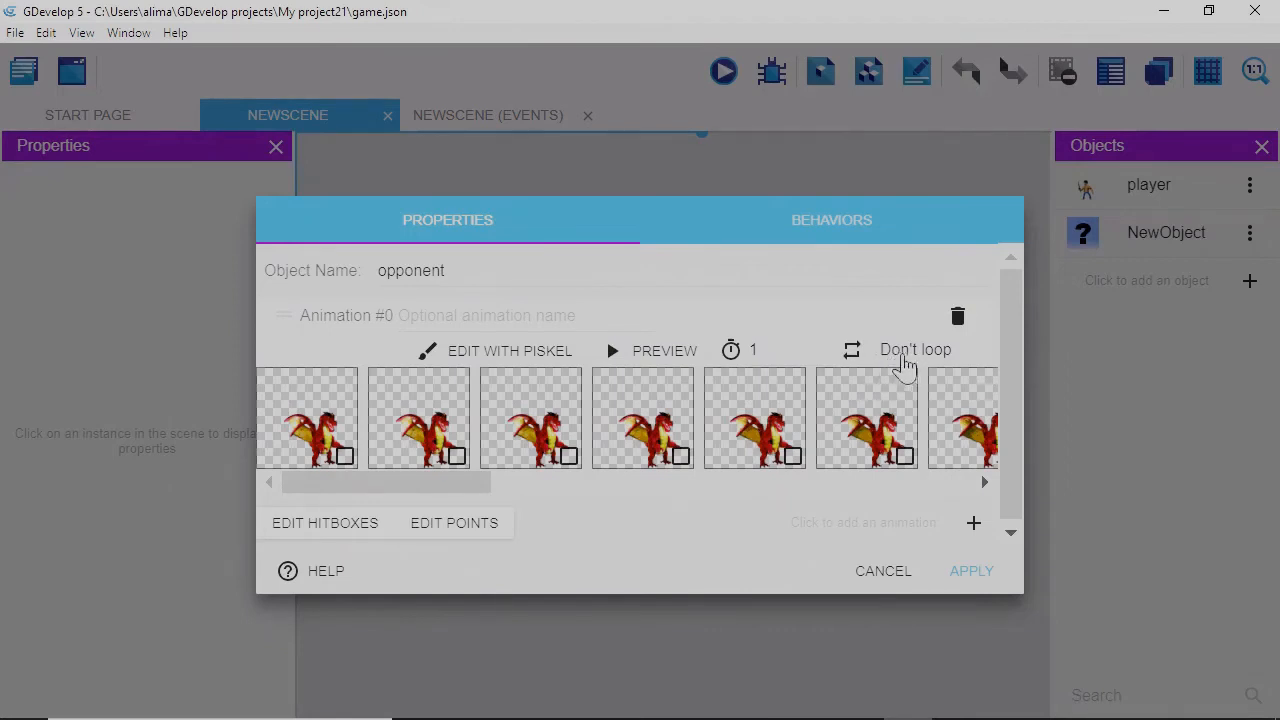
Loop the dragon animation at 0.05 seconds per frame and preview it.
left_click(898, 362)
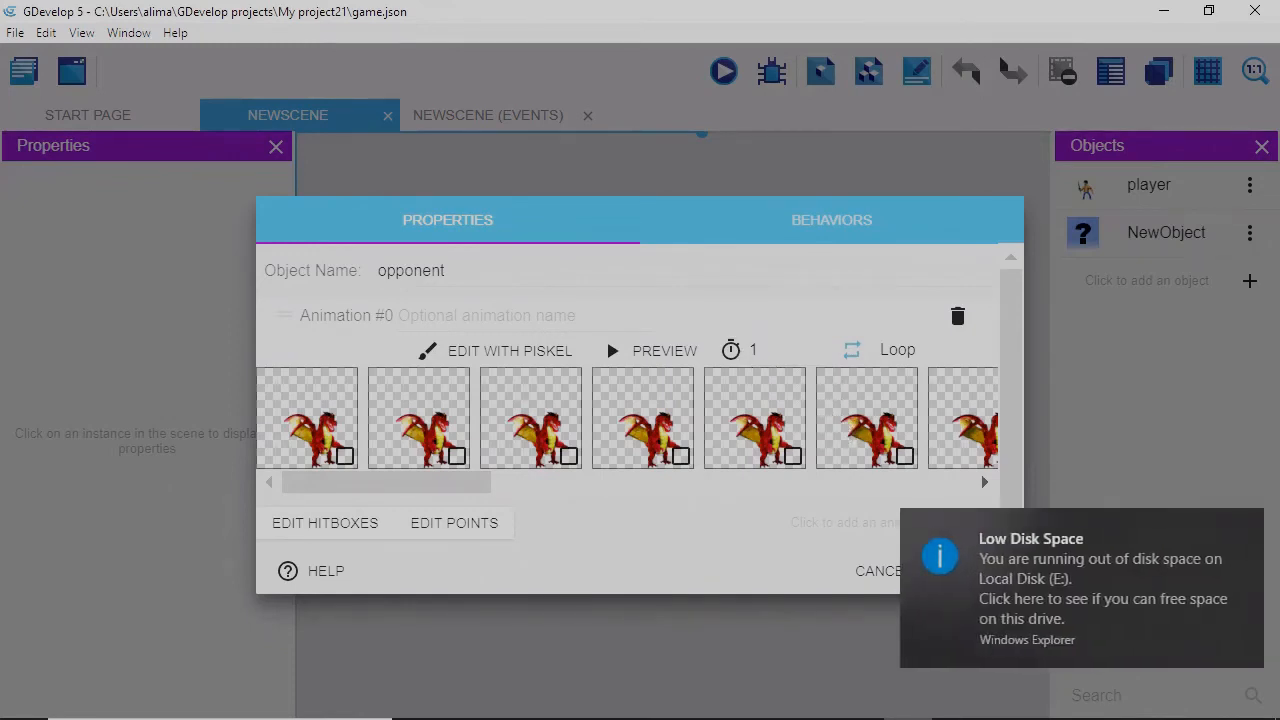
left_click(1247, 530)
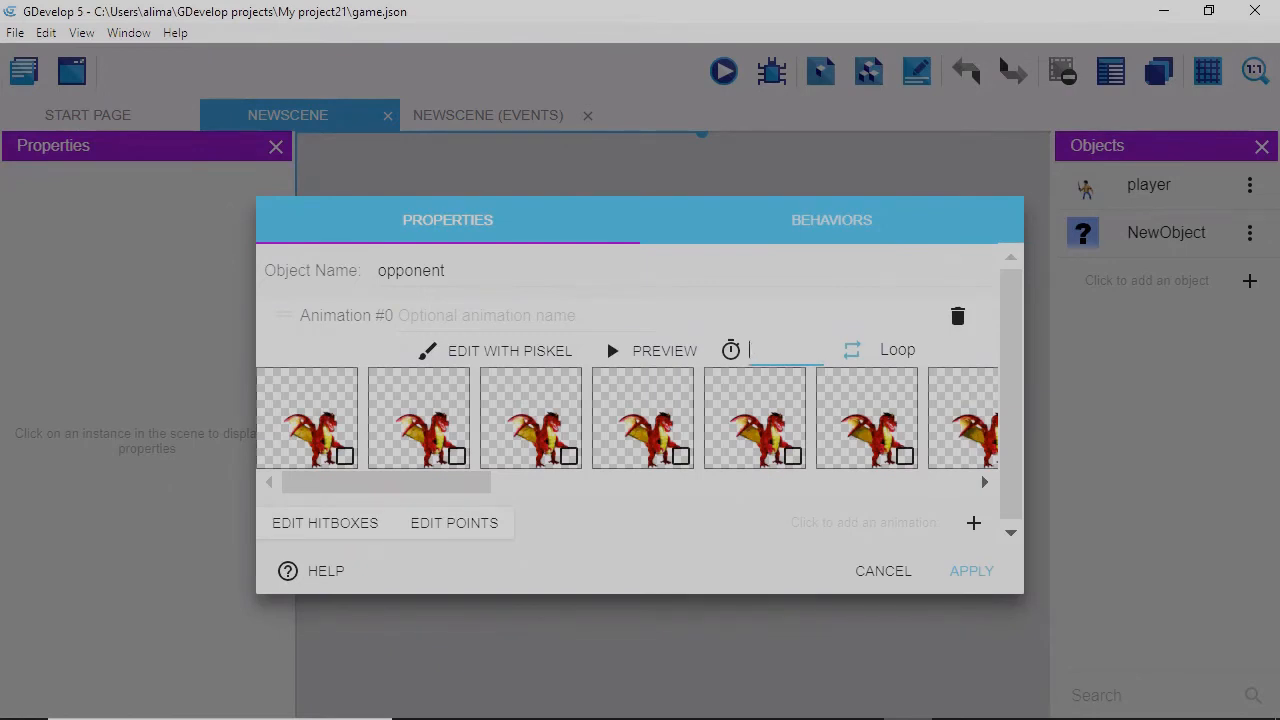
type(".05")
left_click(677, 355)
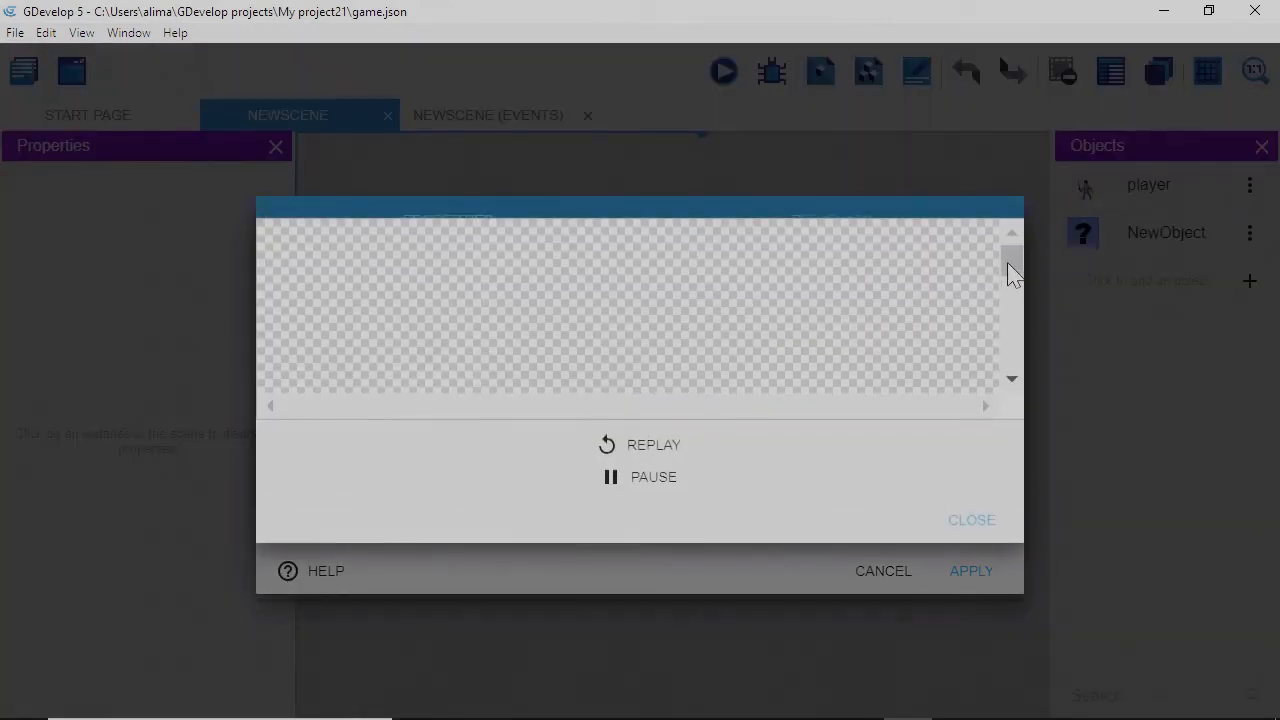
left_click_drag(1009, 271, 1012, 316)
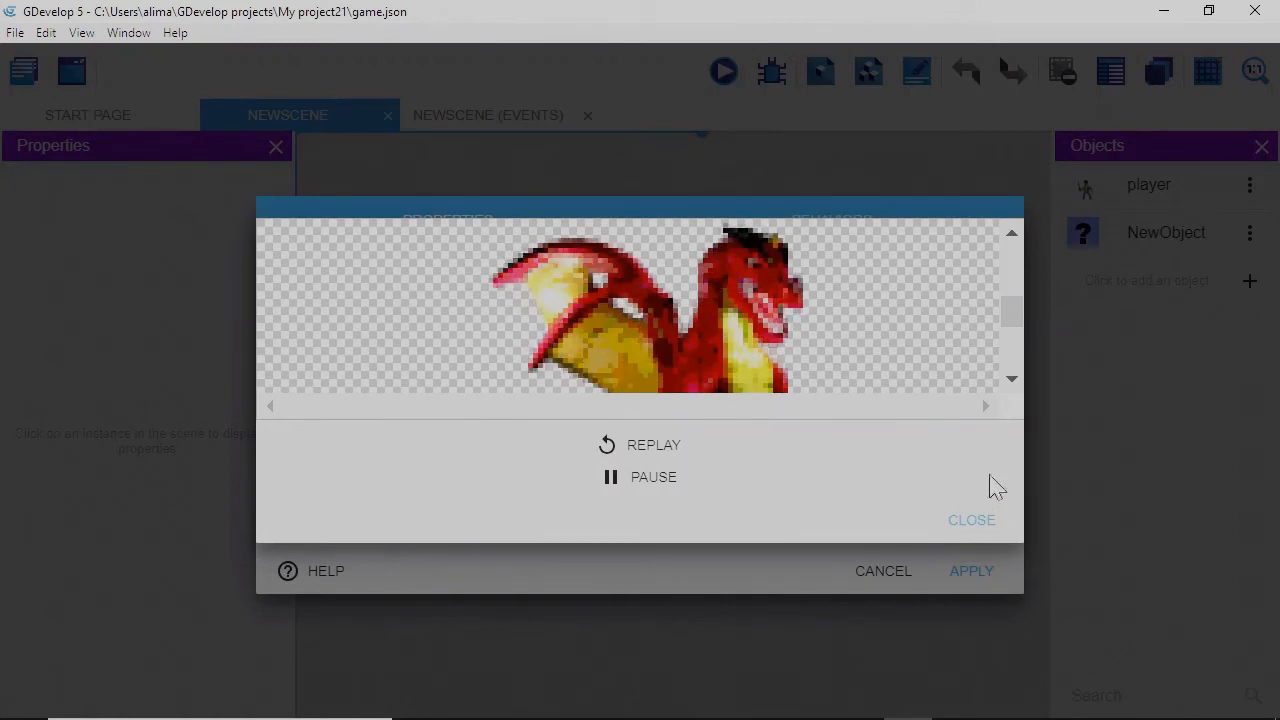
left_click(971, 526)
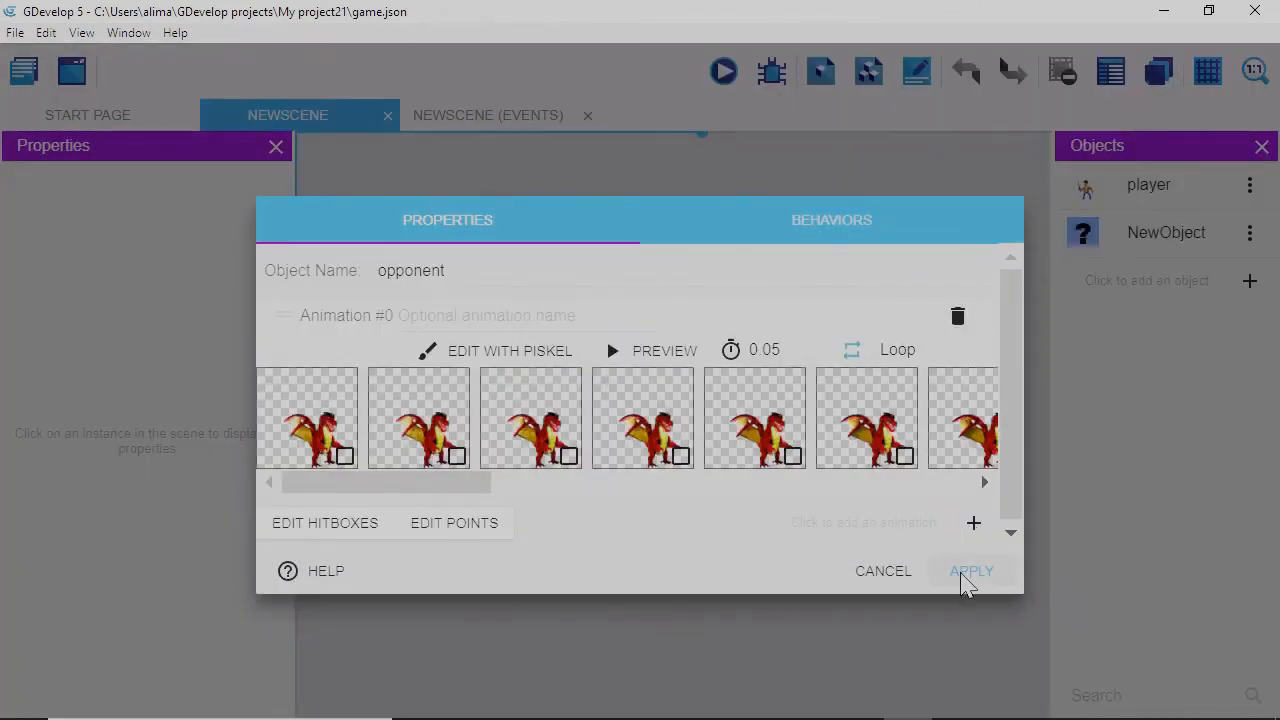
Apply the opponent object changes and drop a player instance into NewScene.
left_click(968, 583)
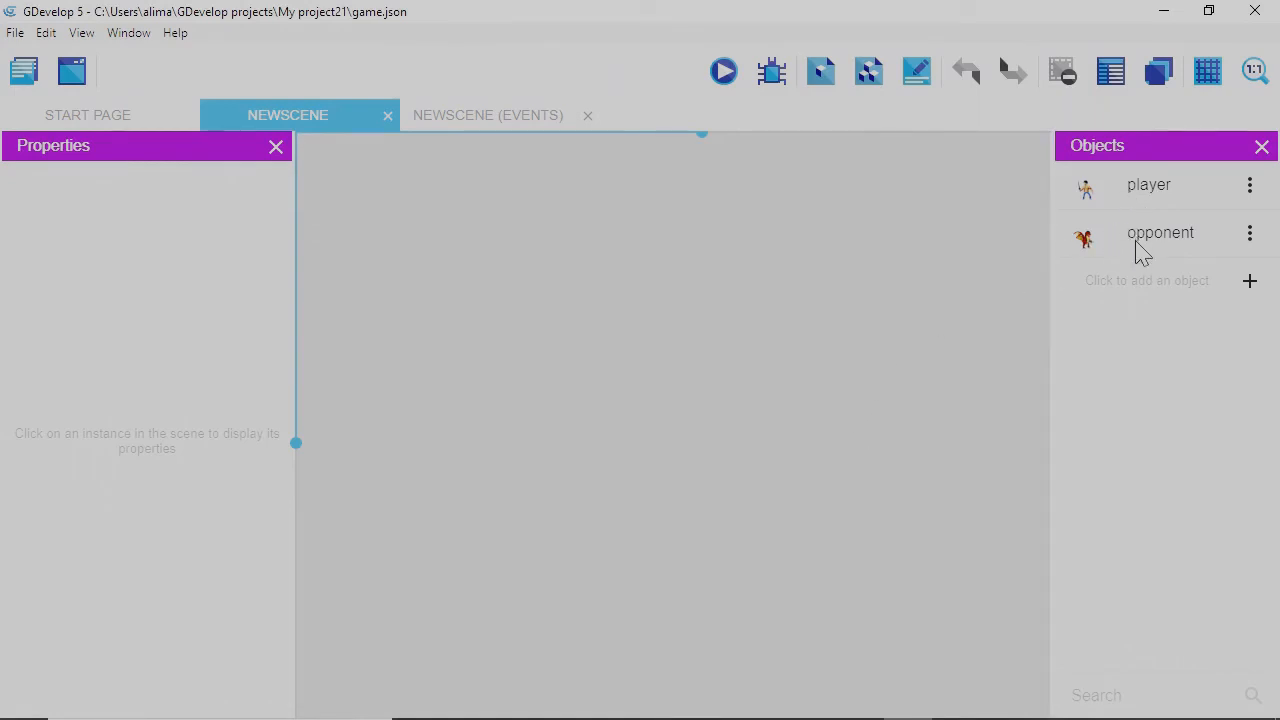
left_click(1119, 192)
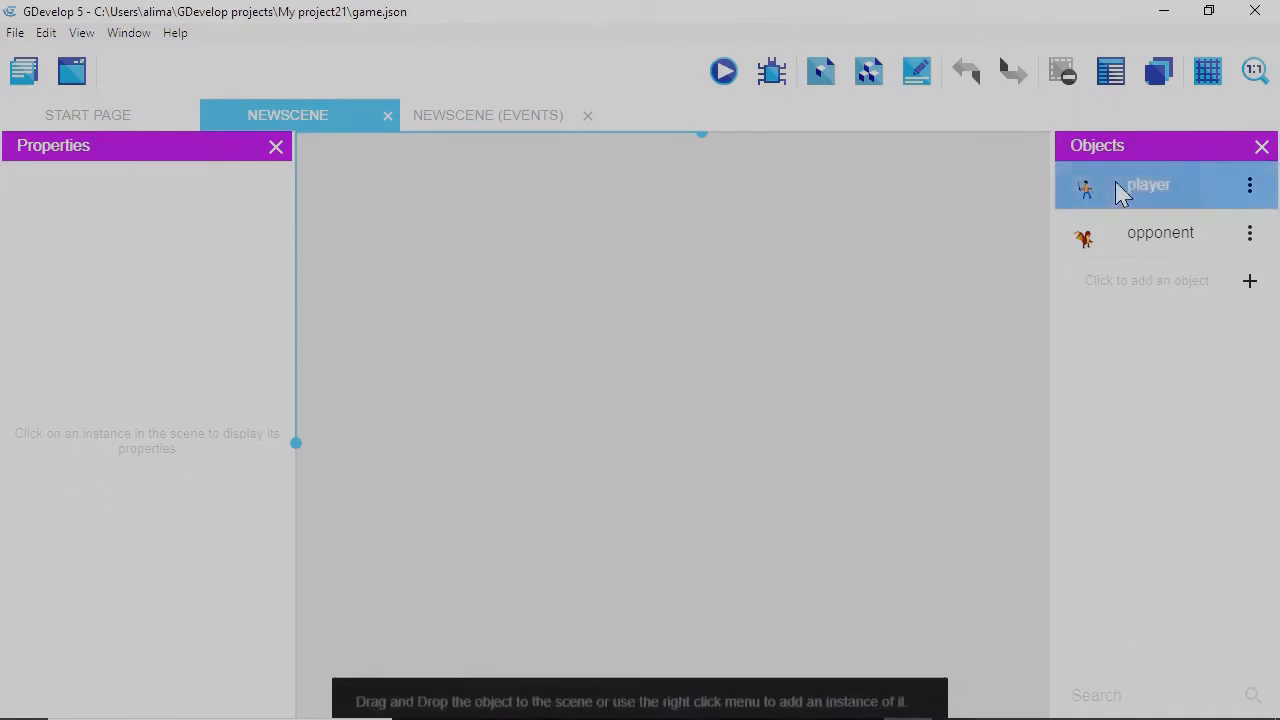
left_click_drag(1119, 192, 698, 457)
scroll(857, 409, "down", 2)
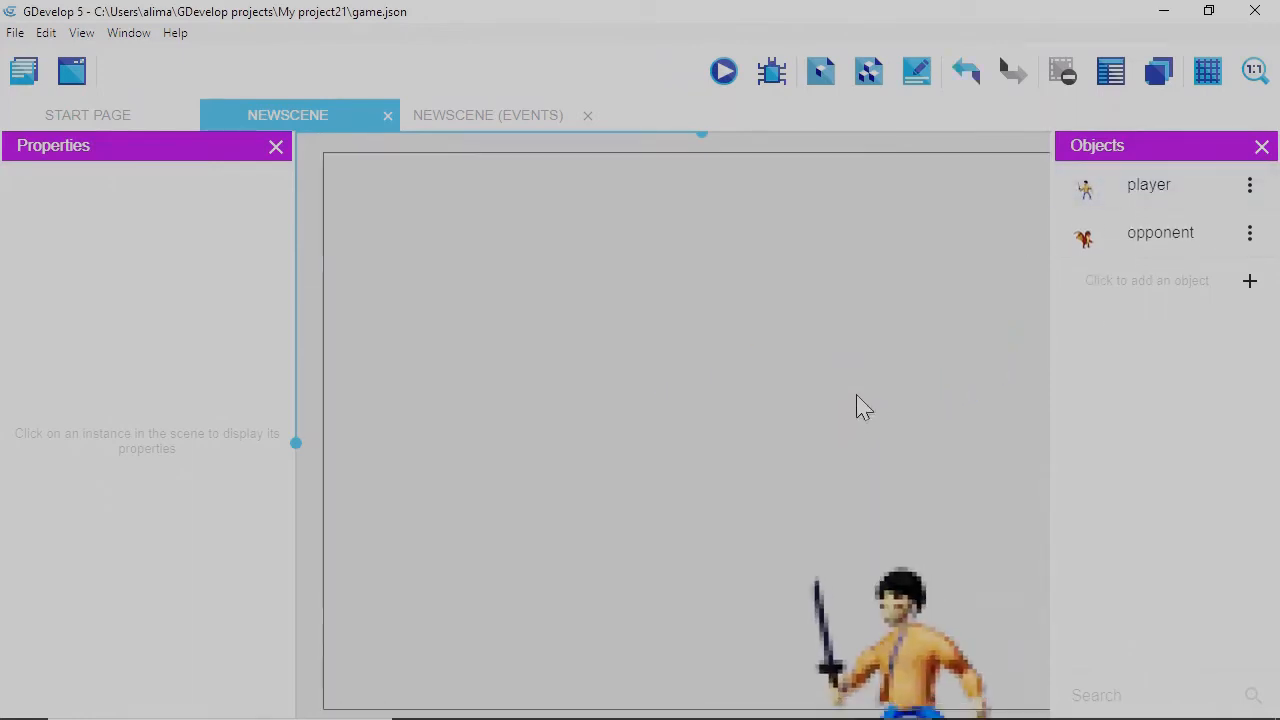
scroll(857, 409, "down", 3)
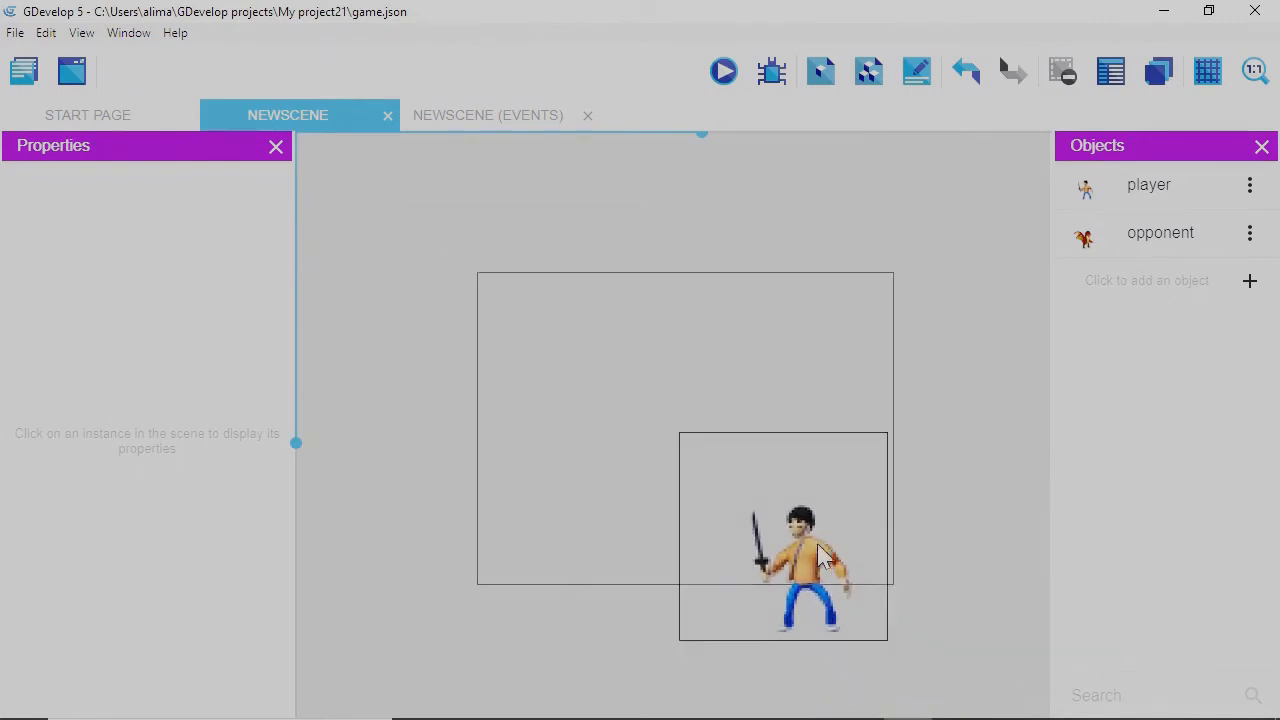
Resize the player to 229 × 229 and move it to the bottom-right at 551, 351.
left_click_drag(818, 530, 816, 458)
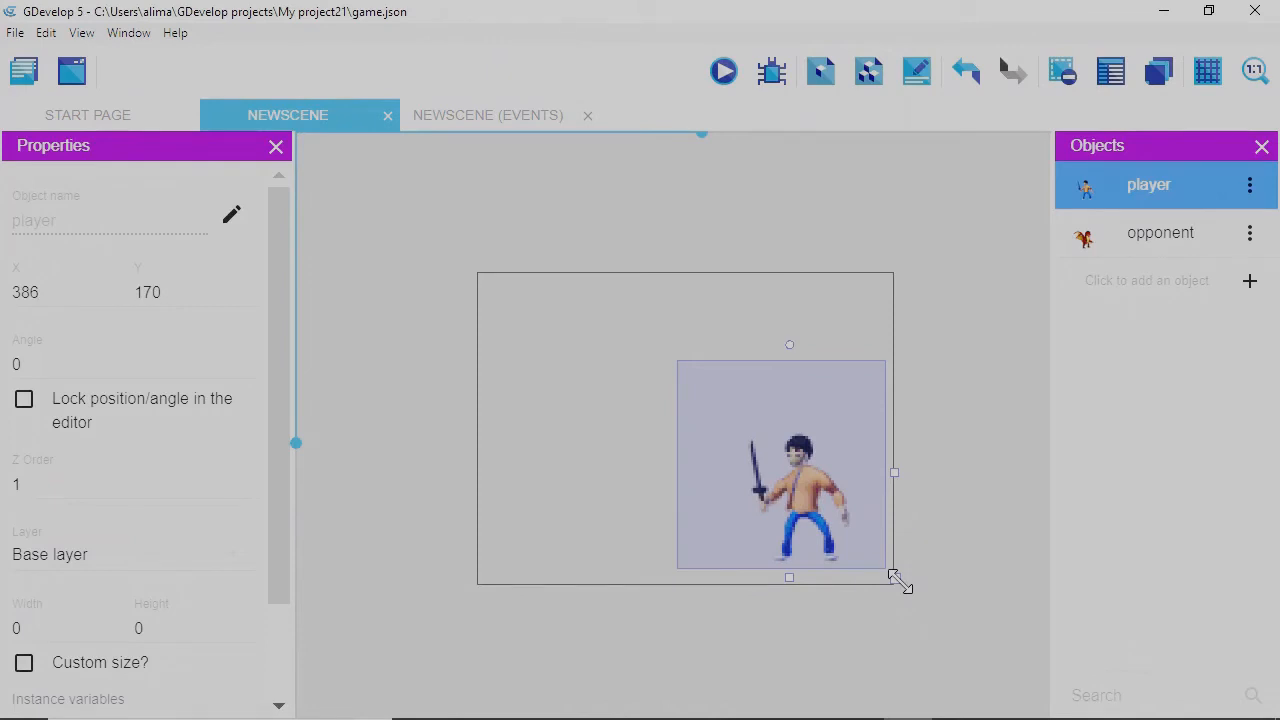
left_click_drag(899, 581, 806, 488)
left_click_drag(763, 422, 849, 526)
Place a dragon opponent in the scene's top-left corner and shrink it to about 248 × 288.
left_click(1150, 240)
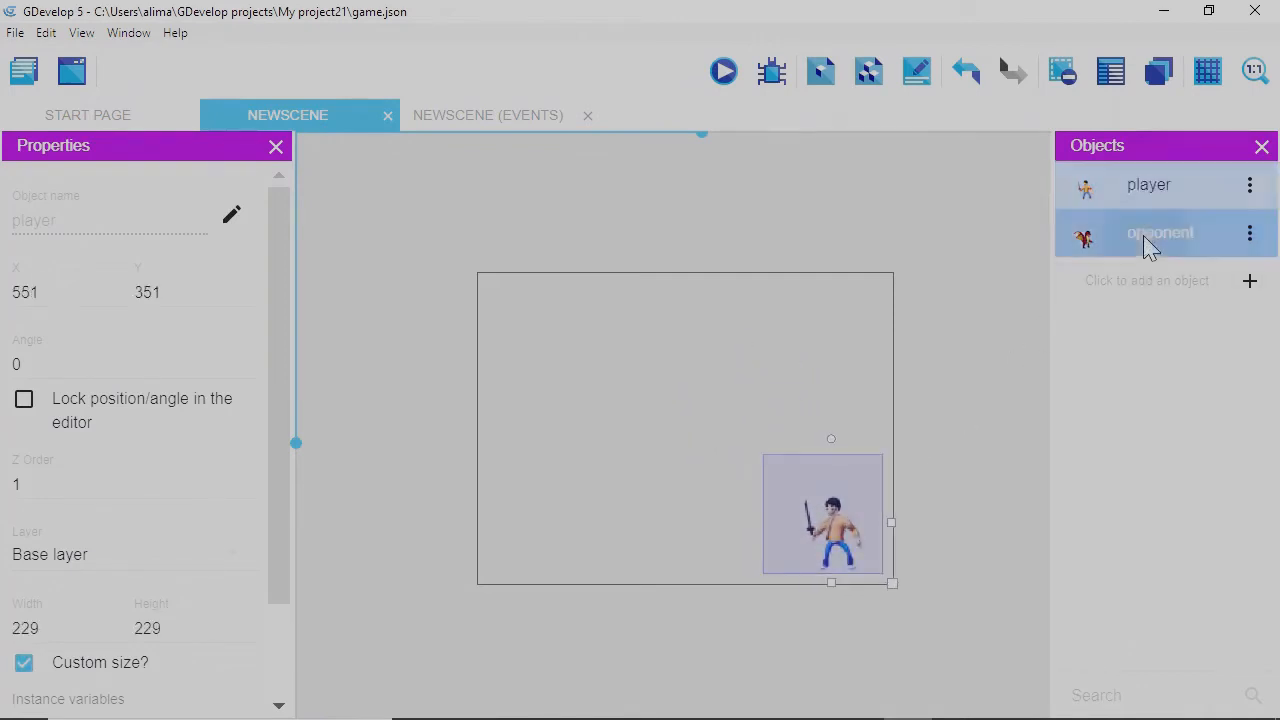
left_click_drag(1151, 234, 579, 460)
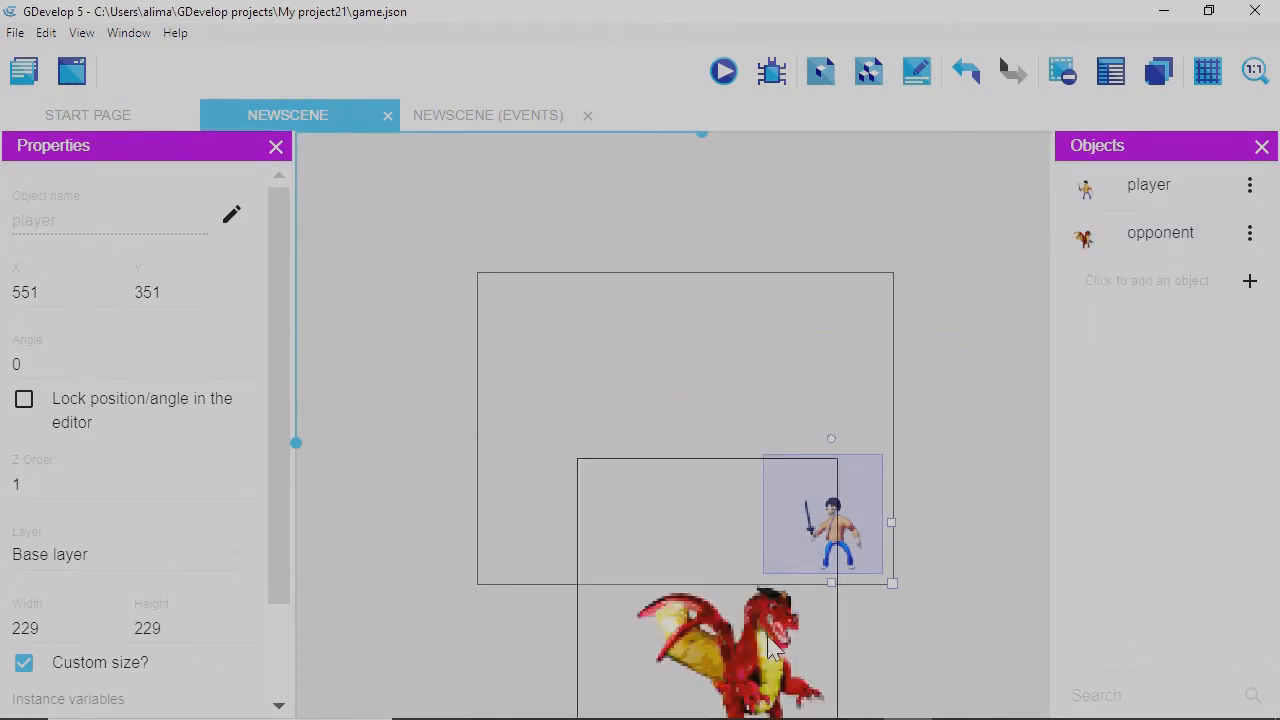
left_click_drag(770, 648, 672, 462)
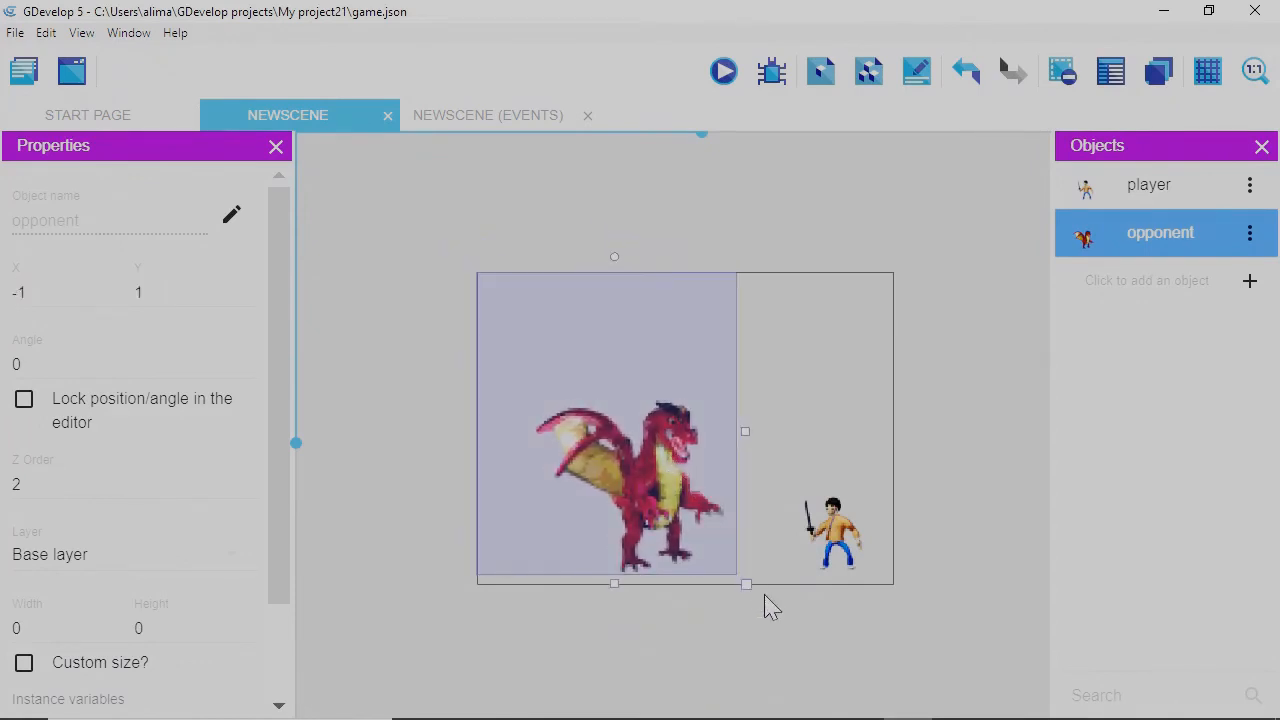
left_click_drag(747, 586, 645, 535)
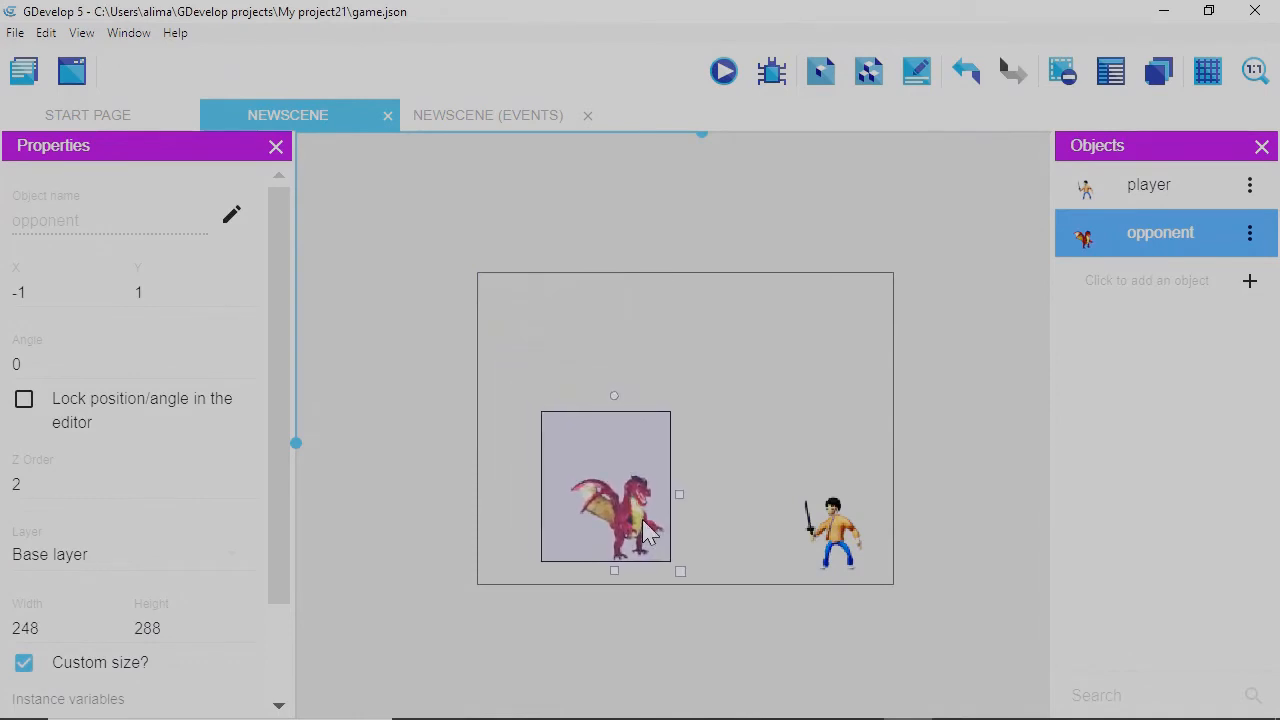
Shrink the player to 183 × 183, nudge it slightly right, and preview the scene.
left_click(840, 545)
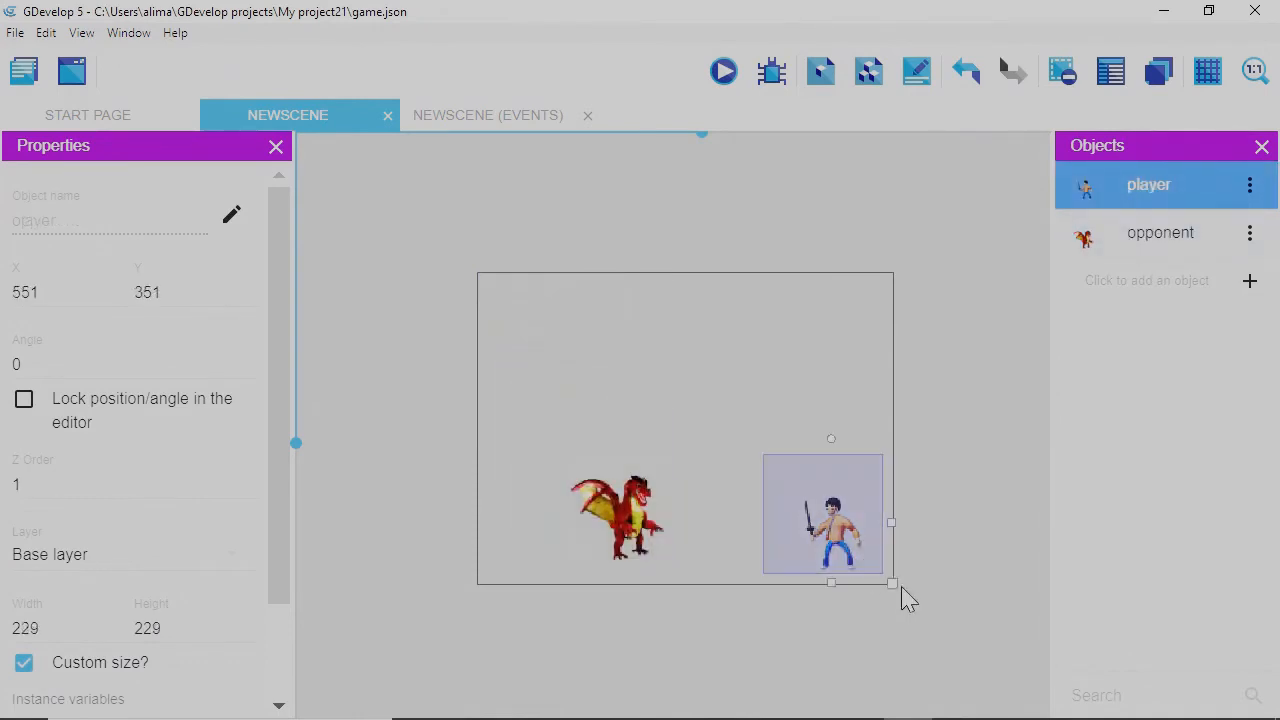
left_click_drag(889, 581, 782, 543)
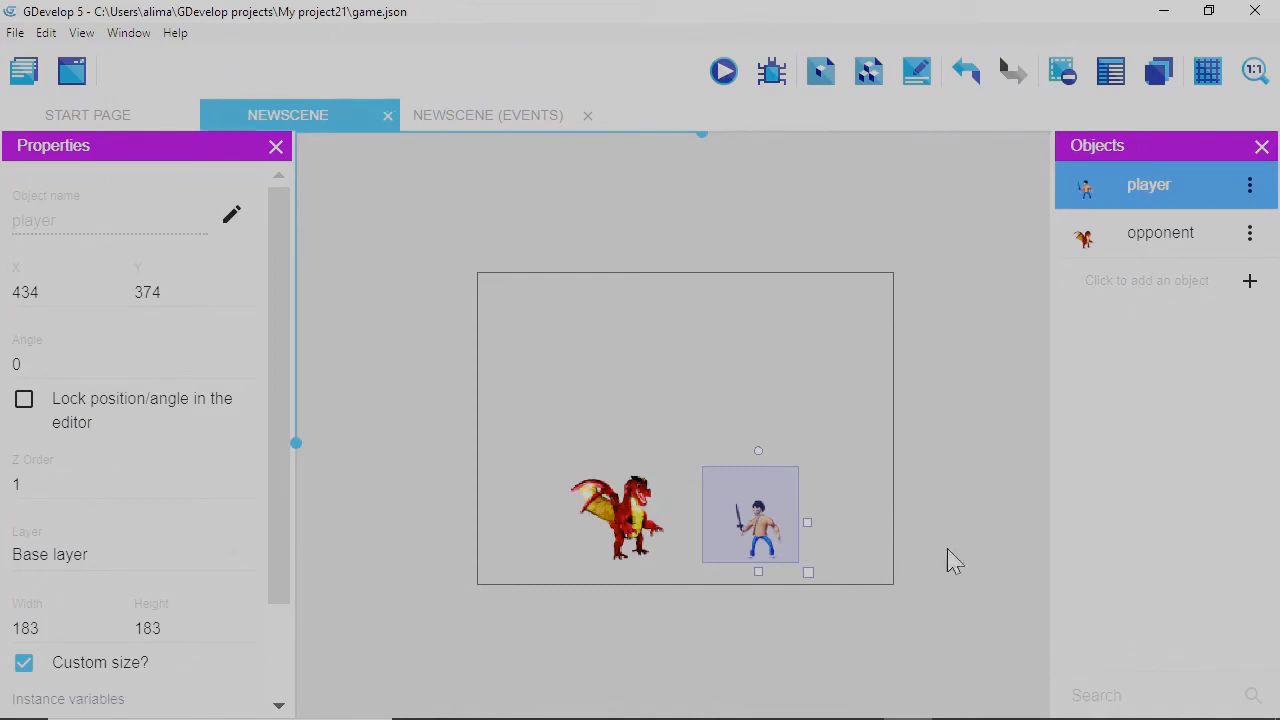
left_click_drag(779, 530, 806, 533)
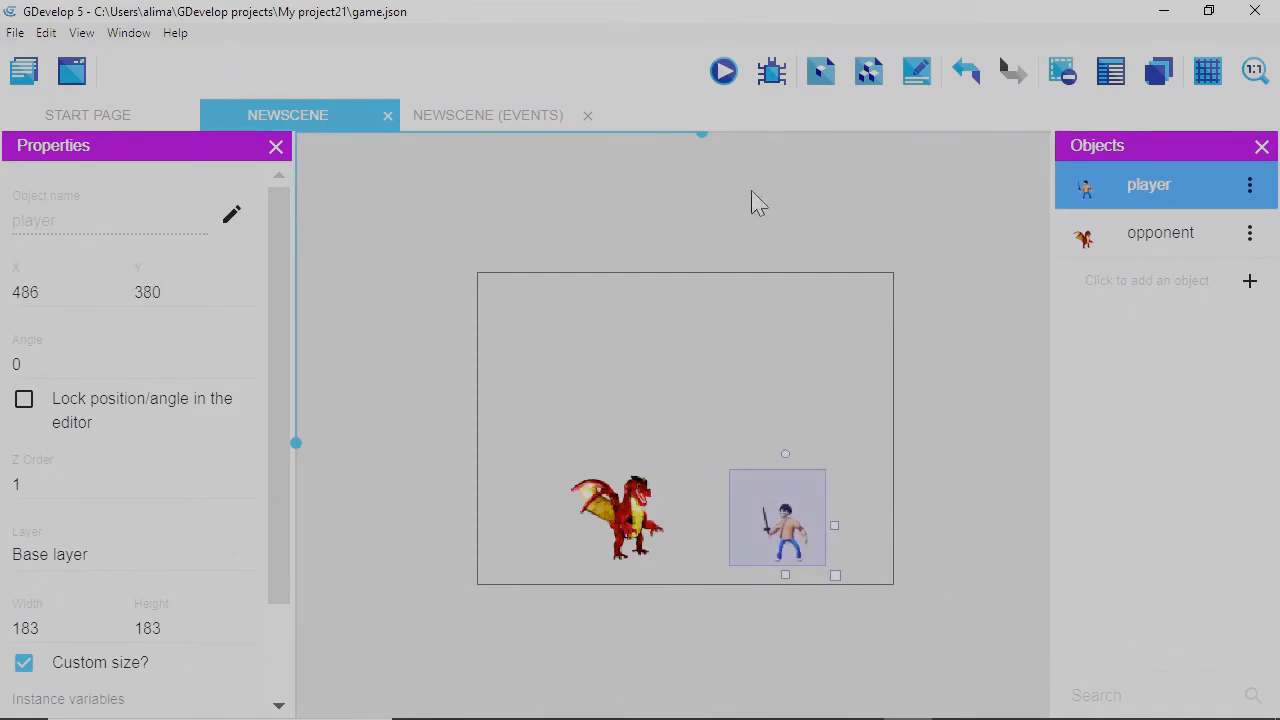
left_click(727, 78)
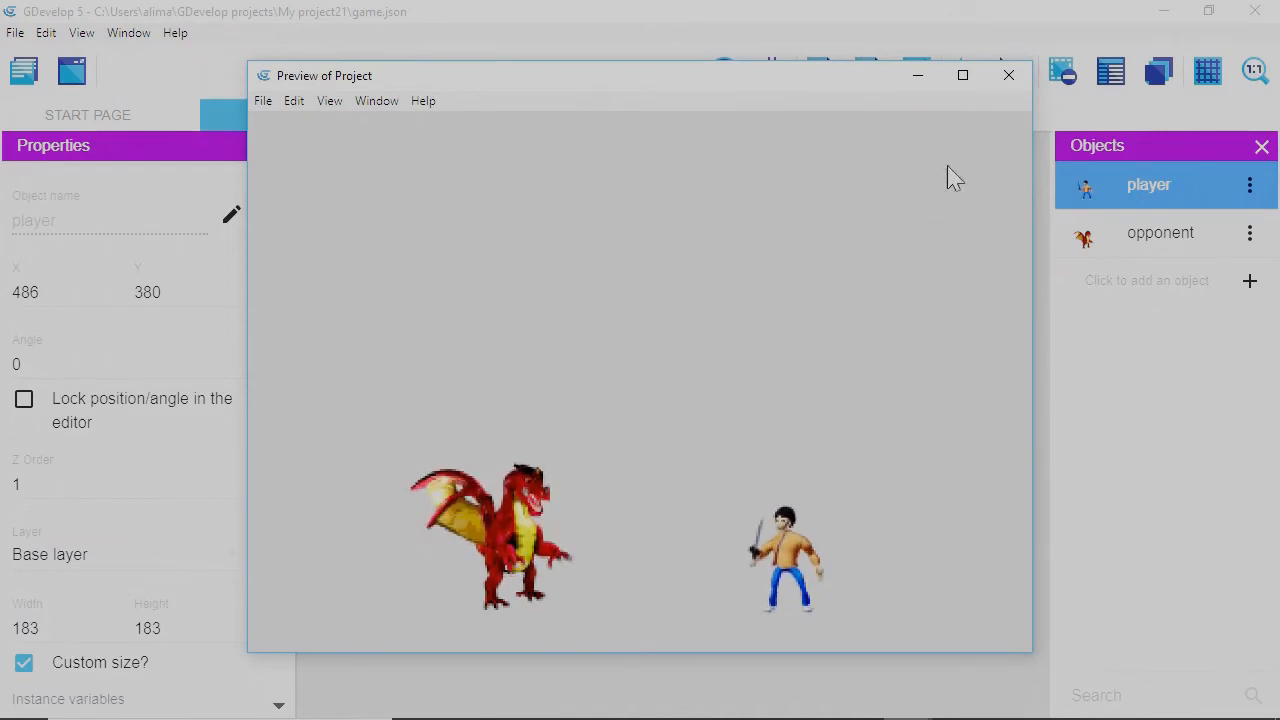
Enlarge the dragon to 360 × 419, move it up-left to 35, 145, and check it in a preview.
left_click(1009, 75)
left_click(622, 535)
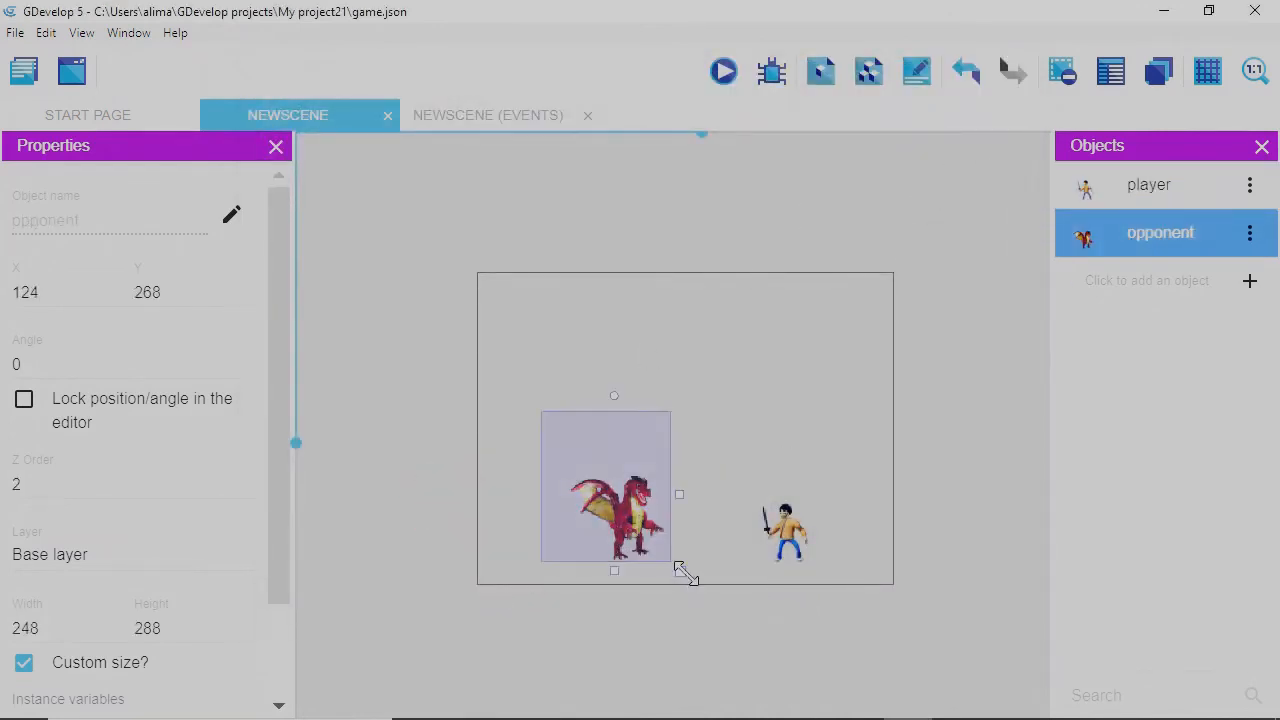
left_click_drag(687, 578, 726, 611)
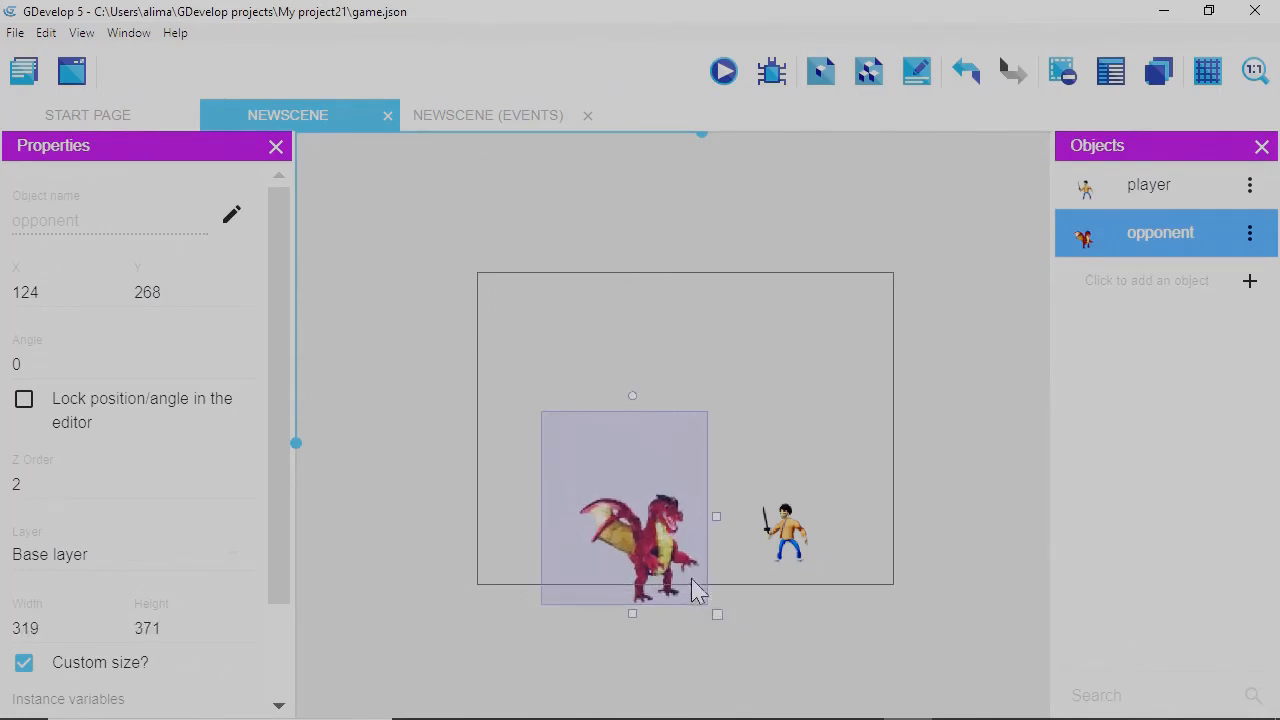
left_click_drag(668, 570, 627, 522)
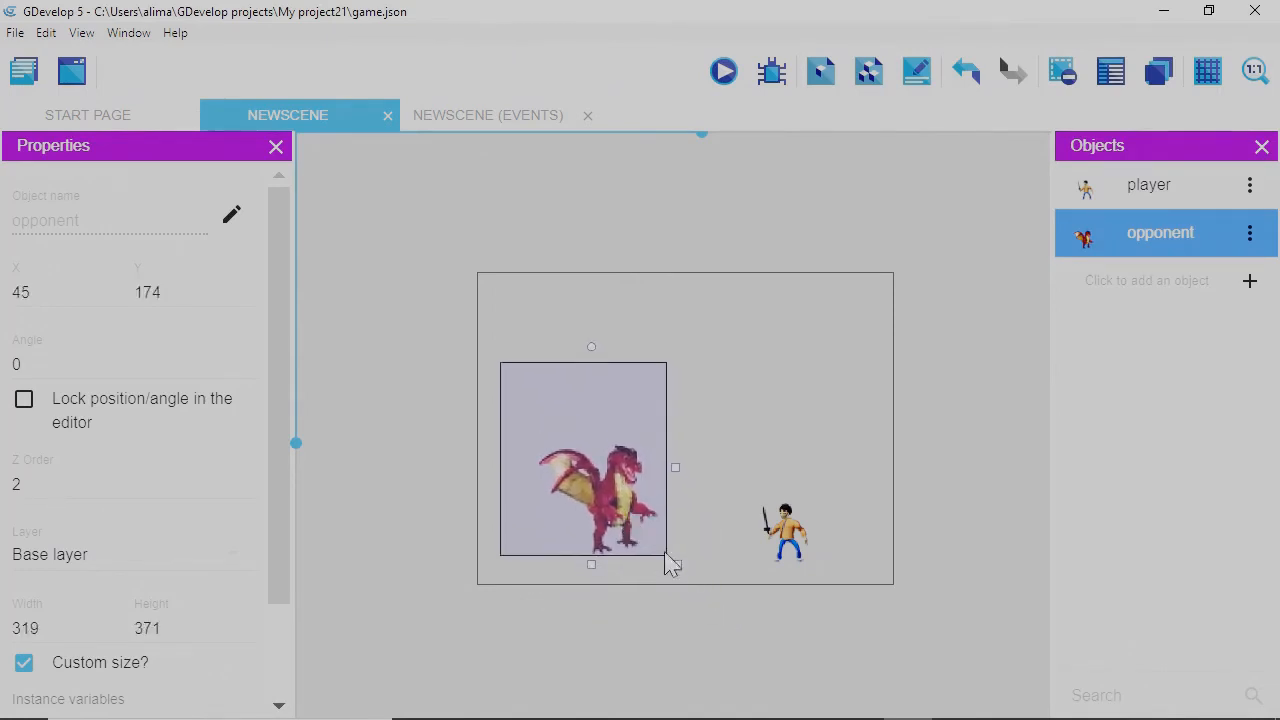
left_click_drag(673, 563, 650, 539)
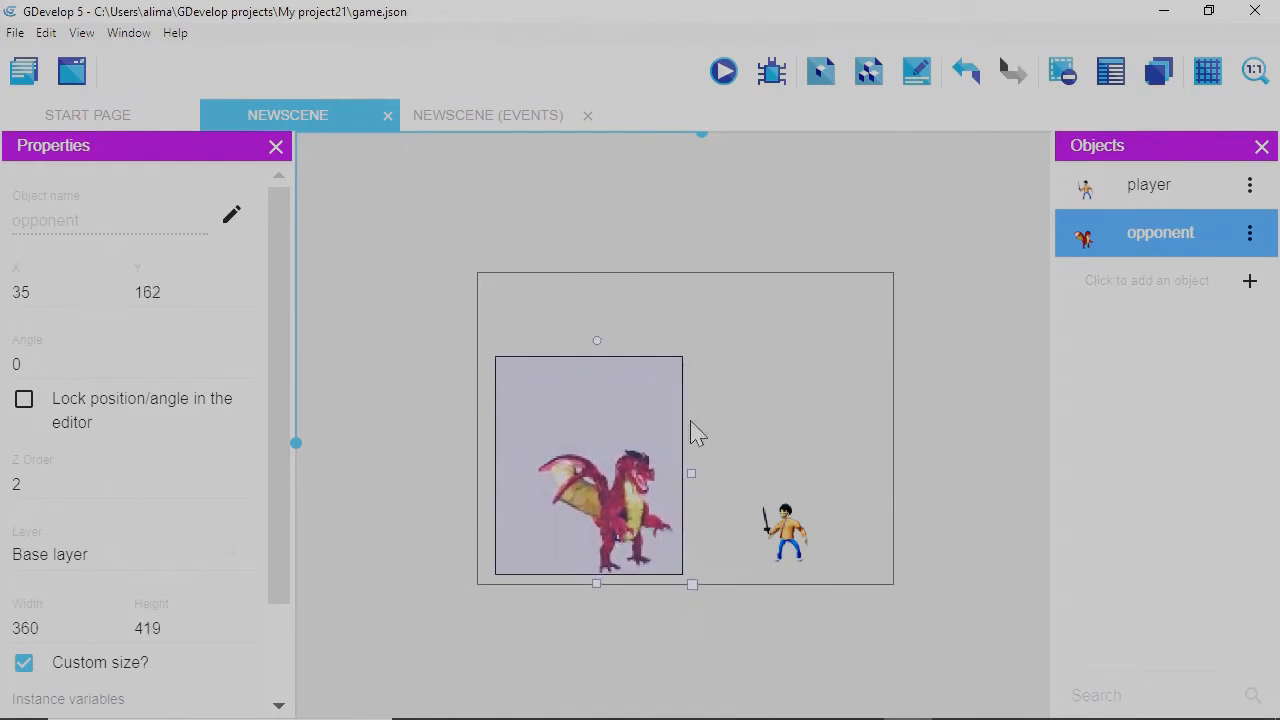
left_click_drag(644, 476, 644, 467)
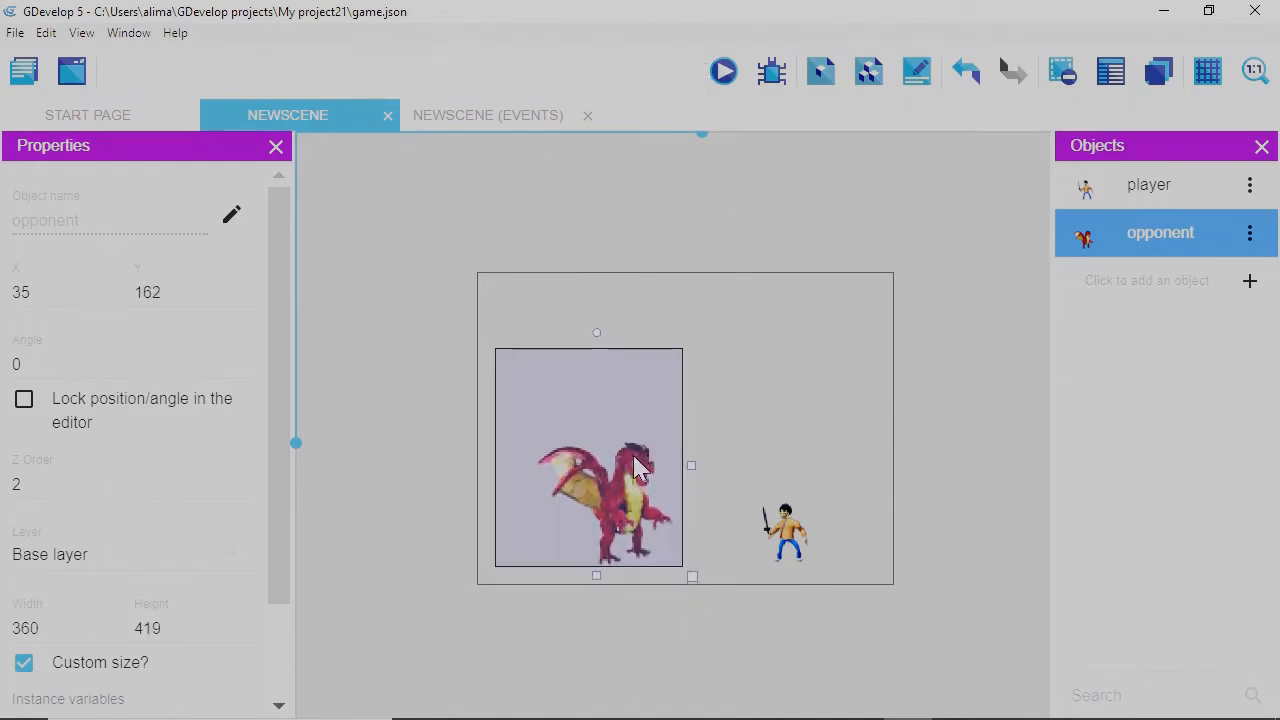
left_click(724, 72)
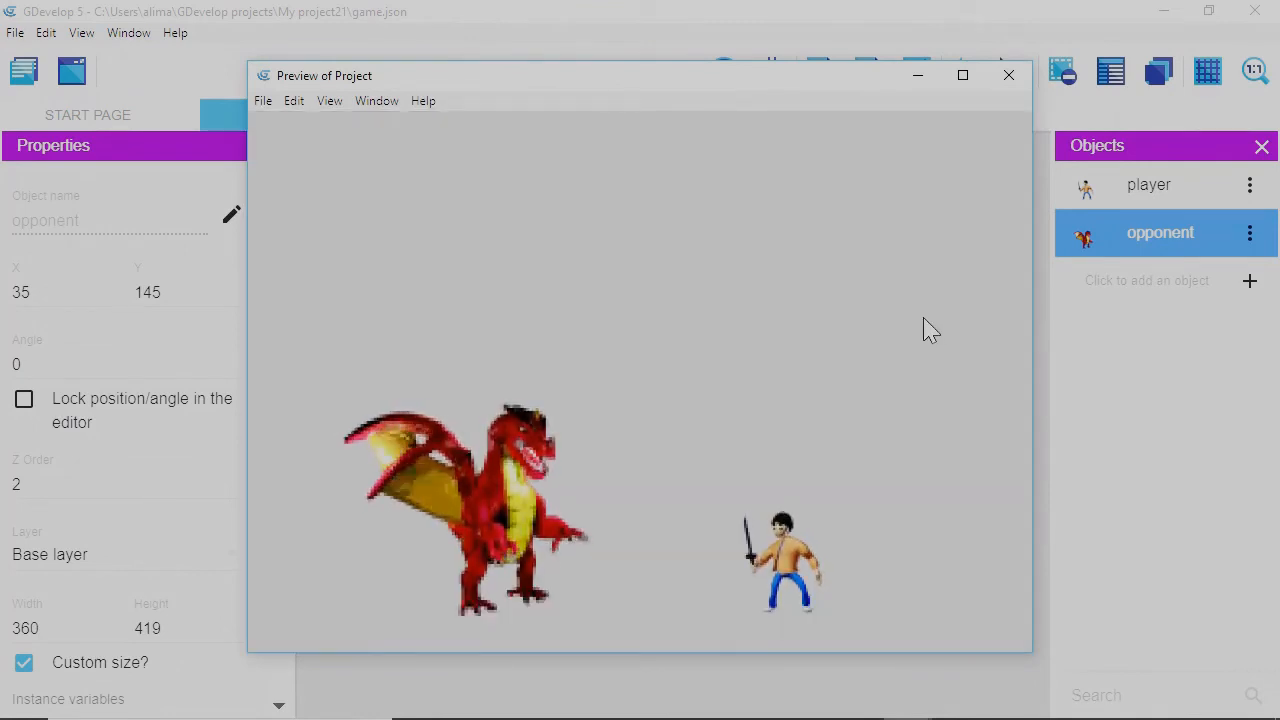
left_click(1009, 80)
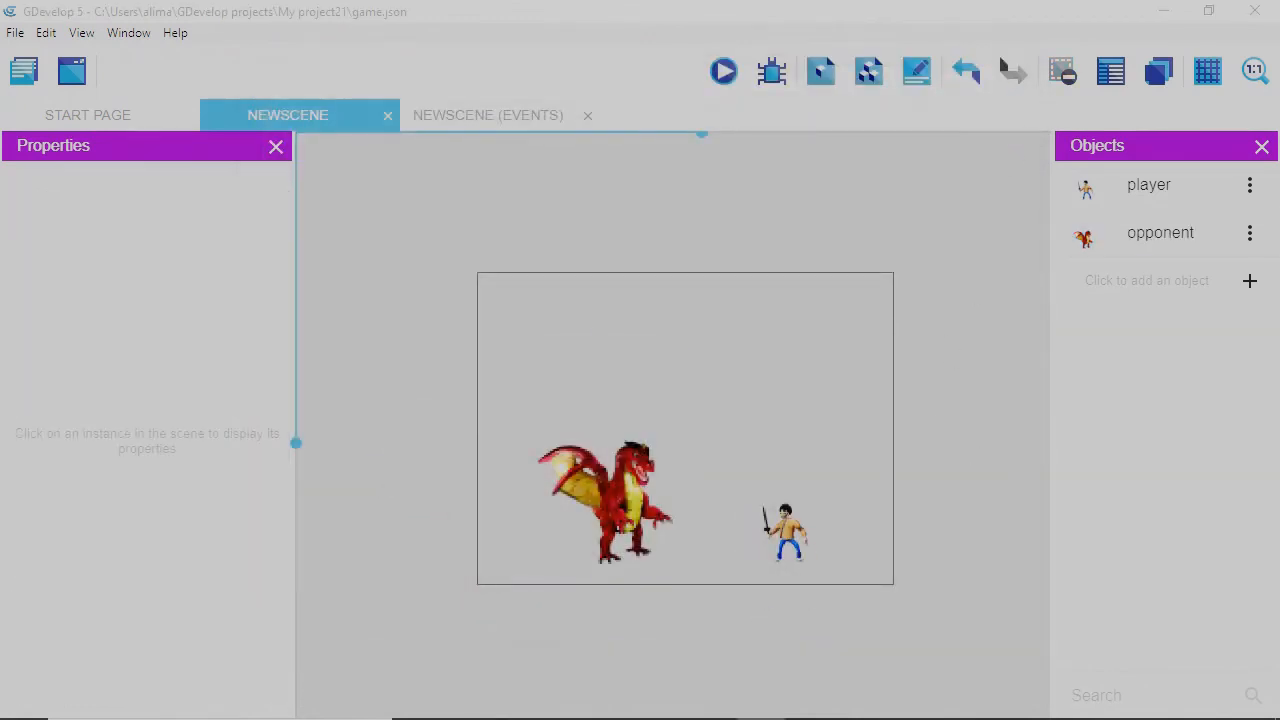
left_click(950, 626)
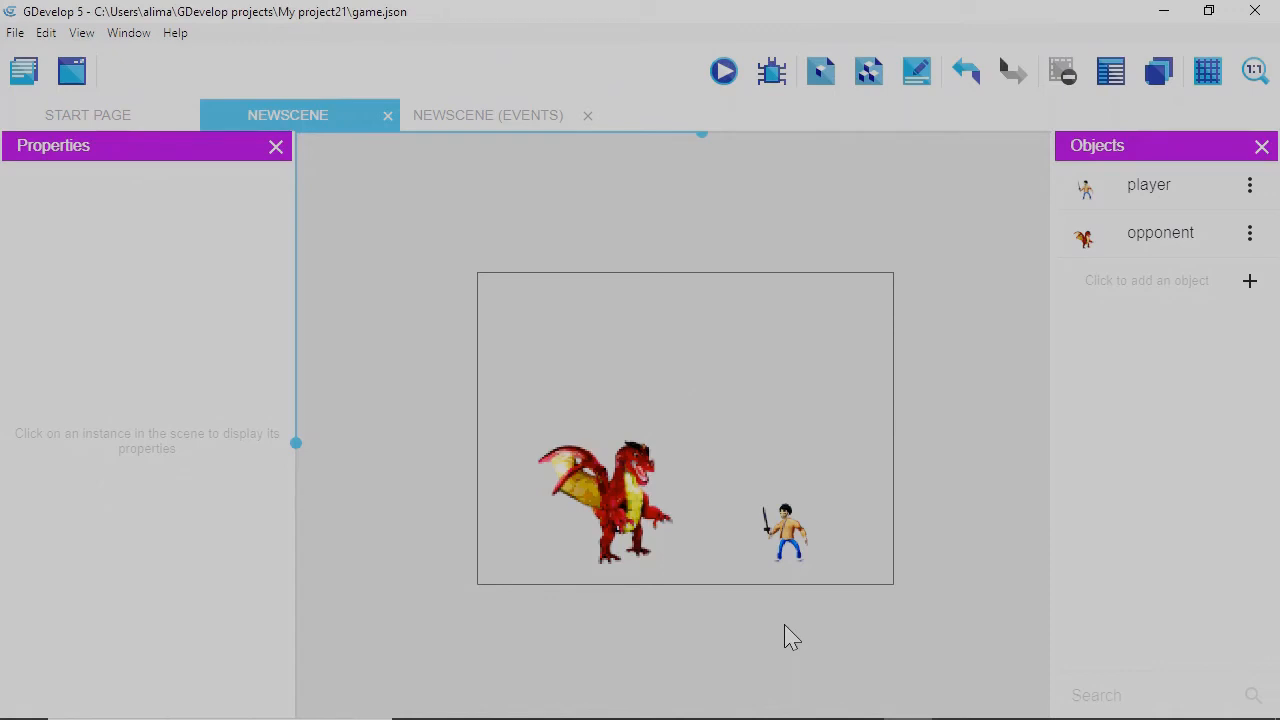
Create a Sprite object named bolt with an empty Animation #0.
left_click(1250, 282)
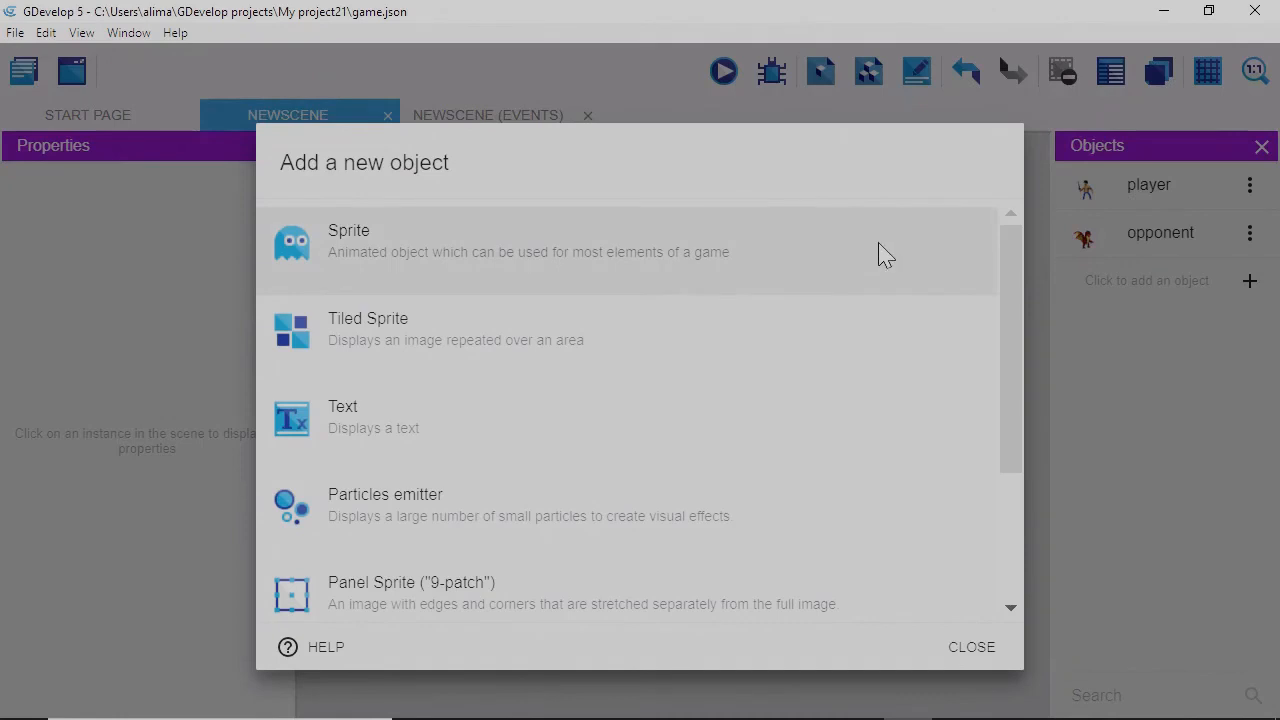
left_click(885, 255)
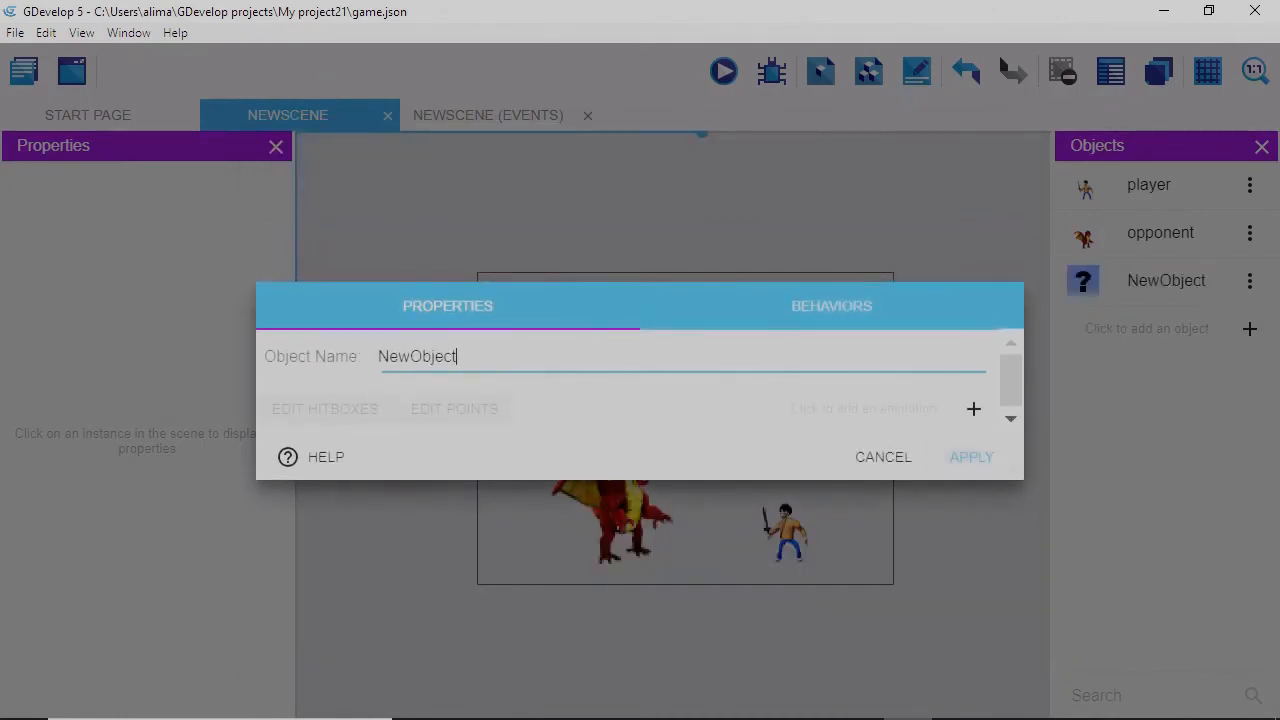
key("BackSpace")
key("BackSpace")
key("BackSpace")
key("BackSpace")
key("BackSpace")
key("BackSpace")
key("BackSpace")
left_click(974, 409)
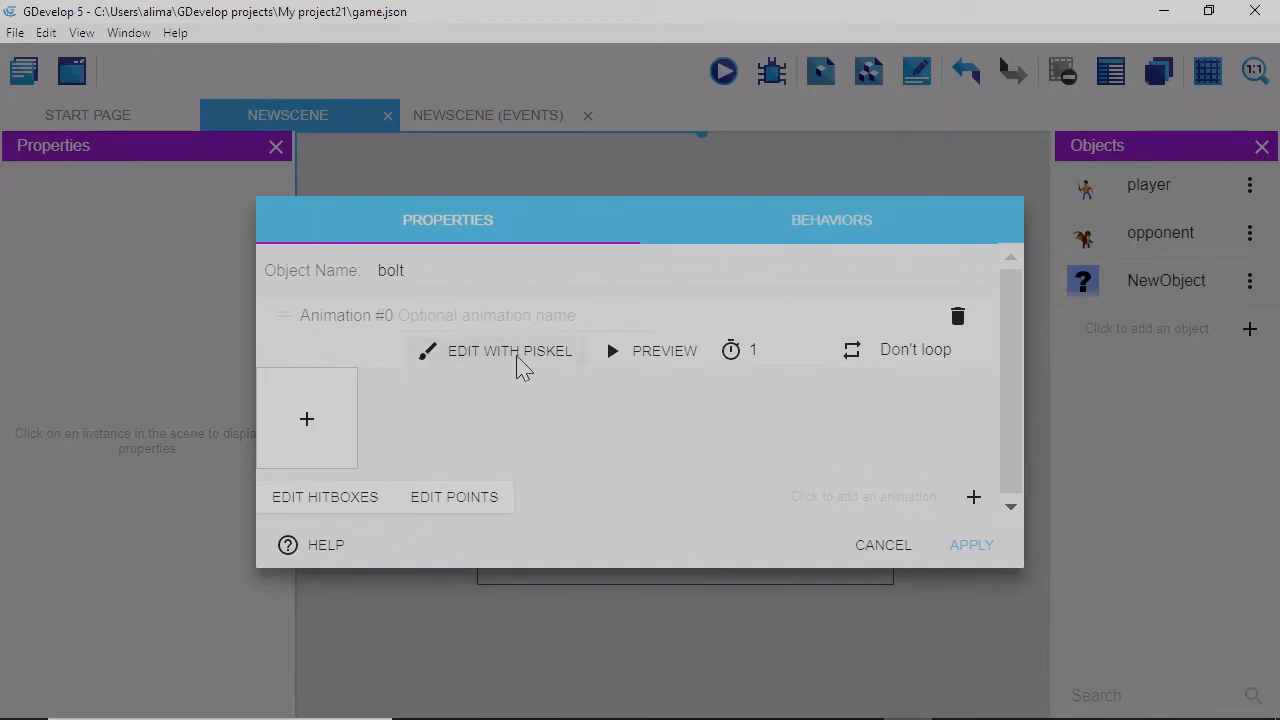
Draw a large black-outlined circle across the 64×64 canvas in Piskel.
left_click(520, 364)
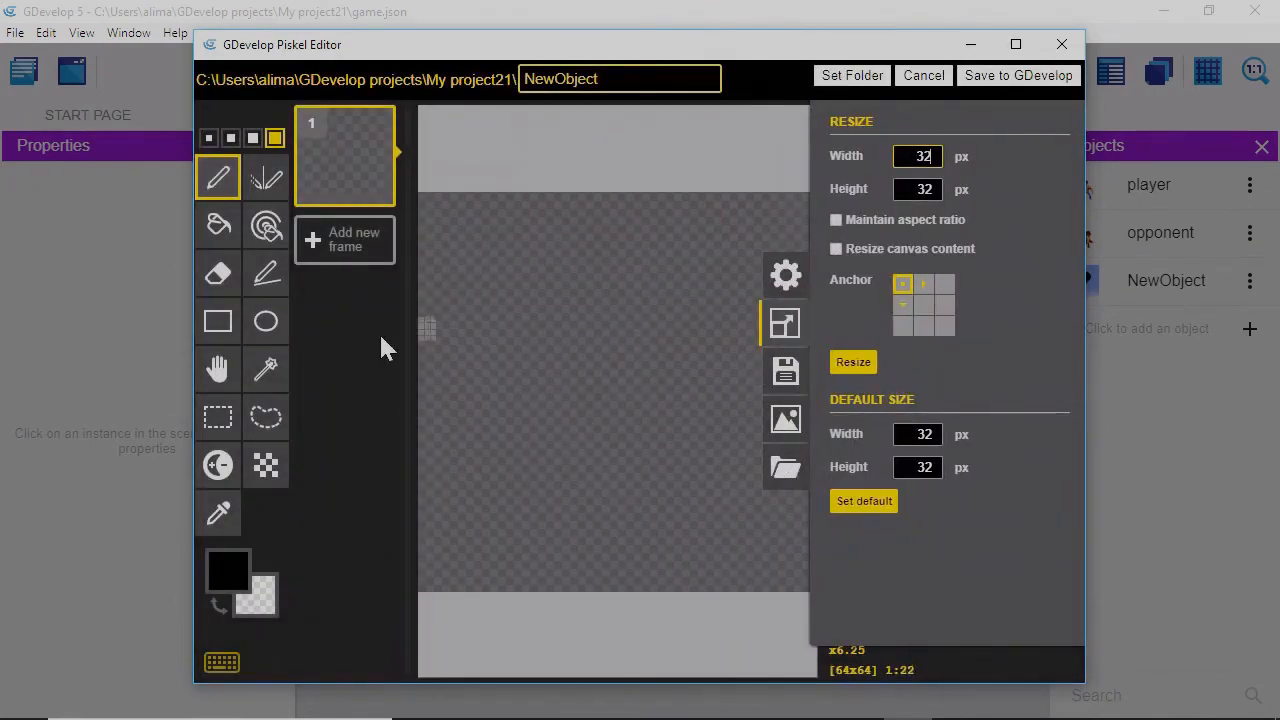
left_click(266, 324)
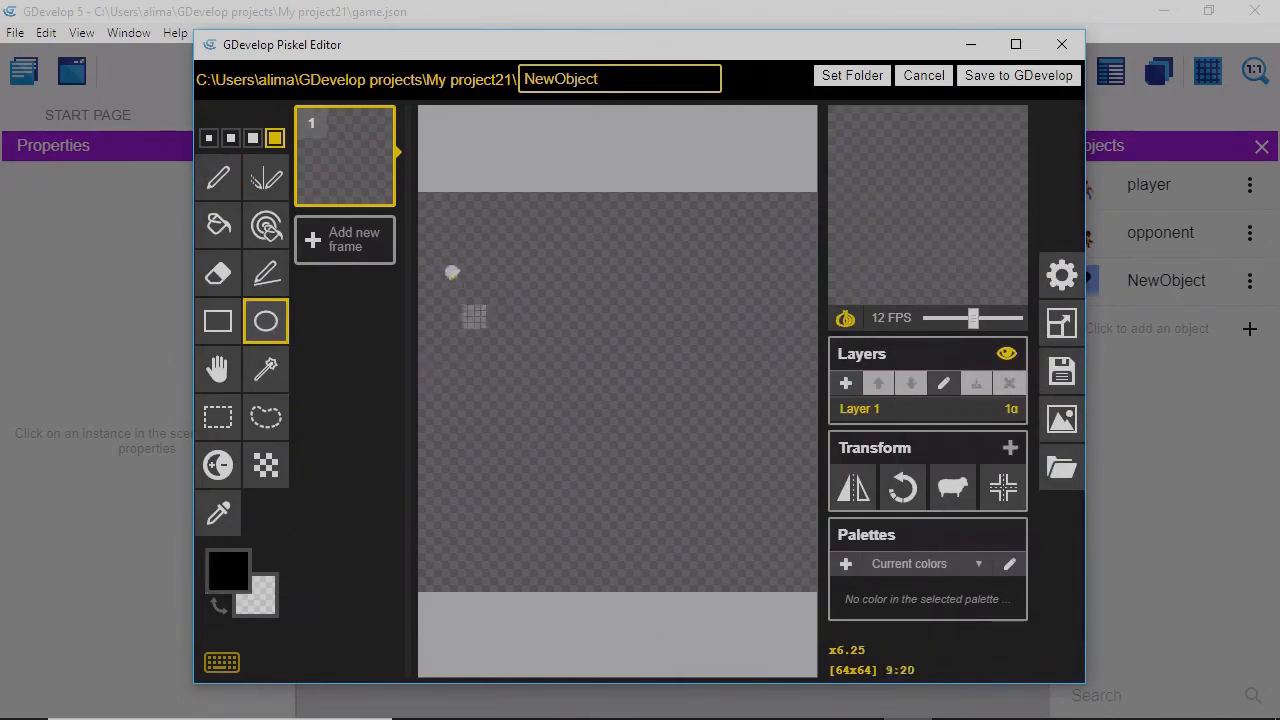
left_click_drag(444, 270, 782, 548)
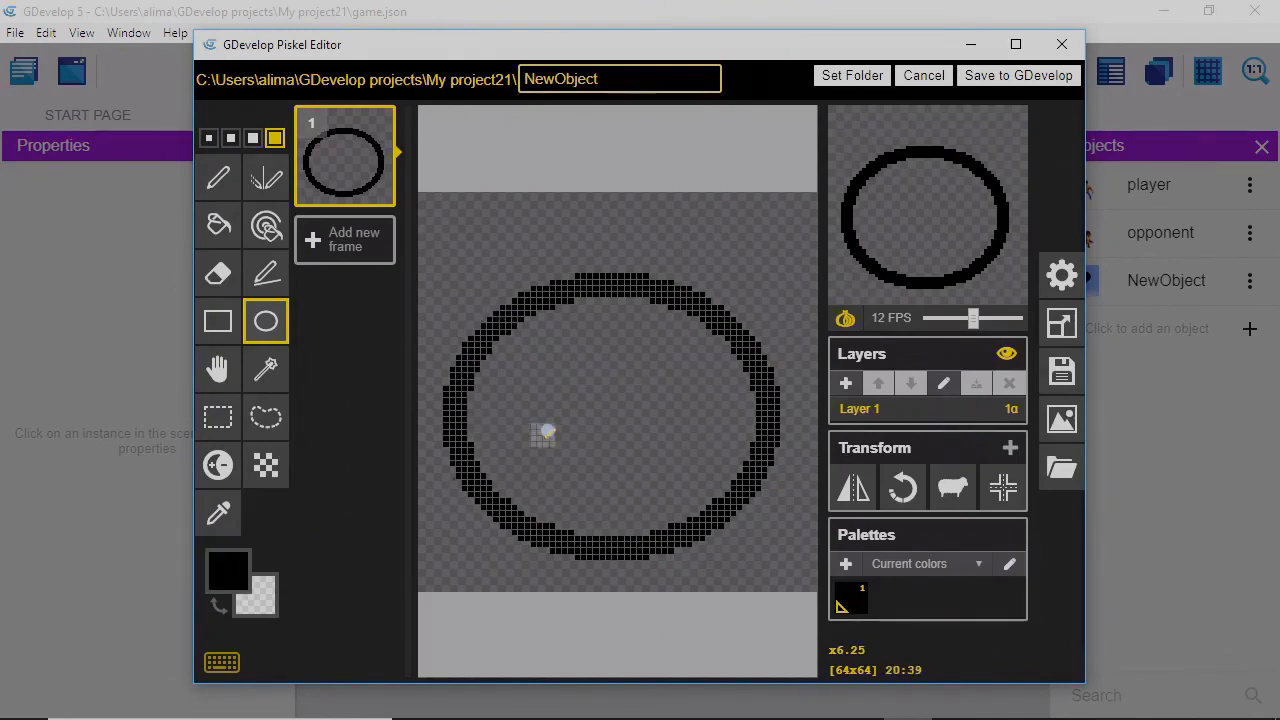
Fill the circle's inside with blue #2286d4.
left_click(219, 228)
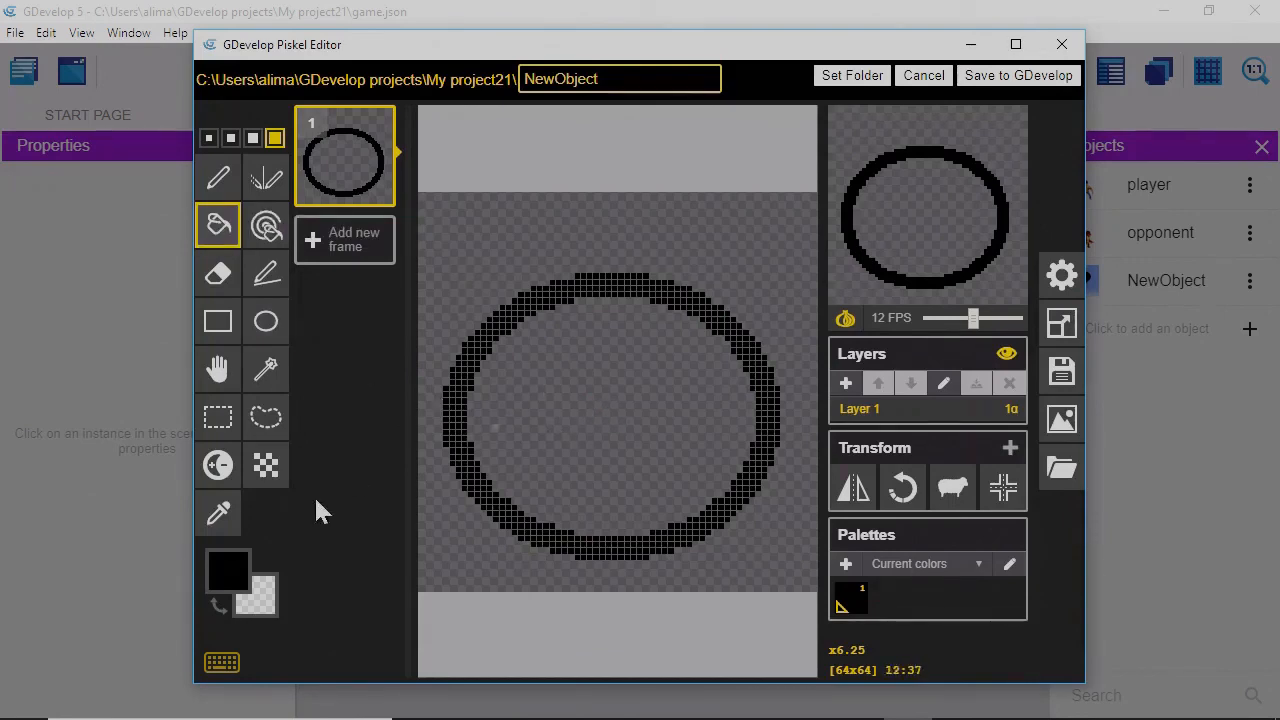
left_click(240, 580)
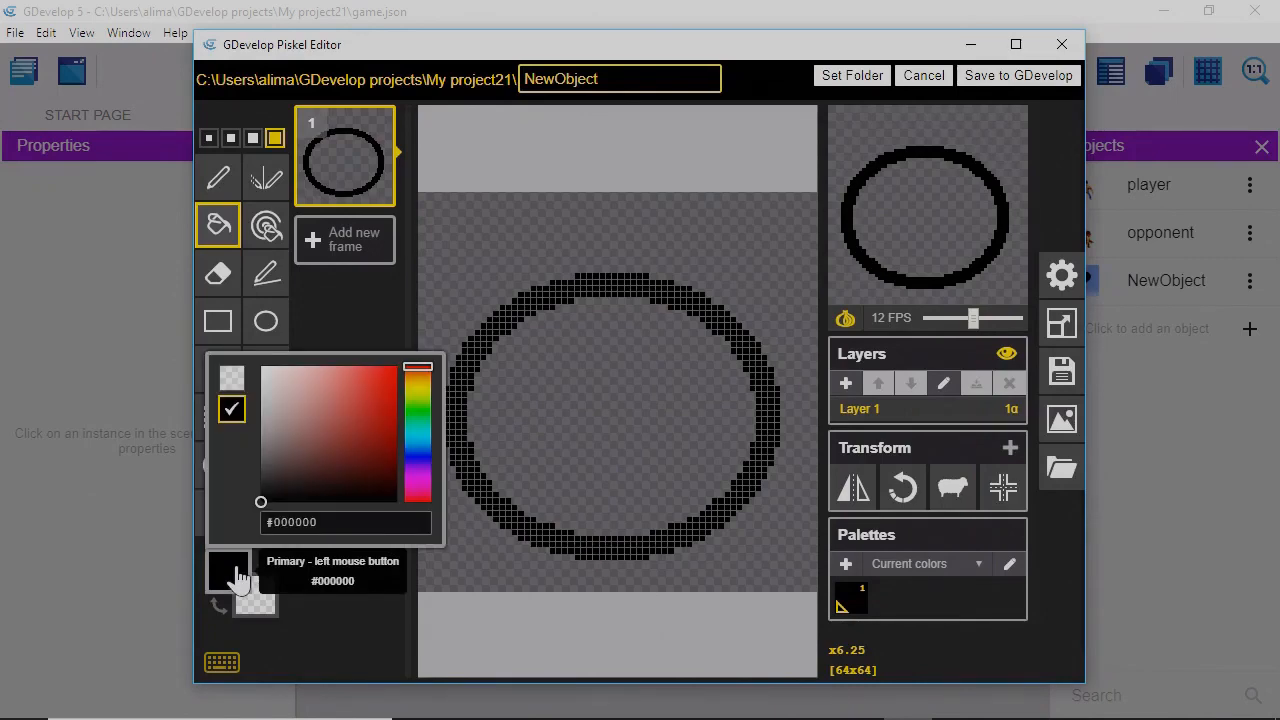
left_click(414, 450)
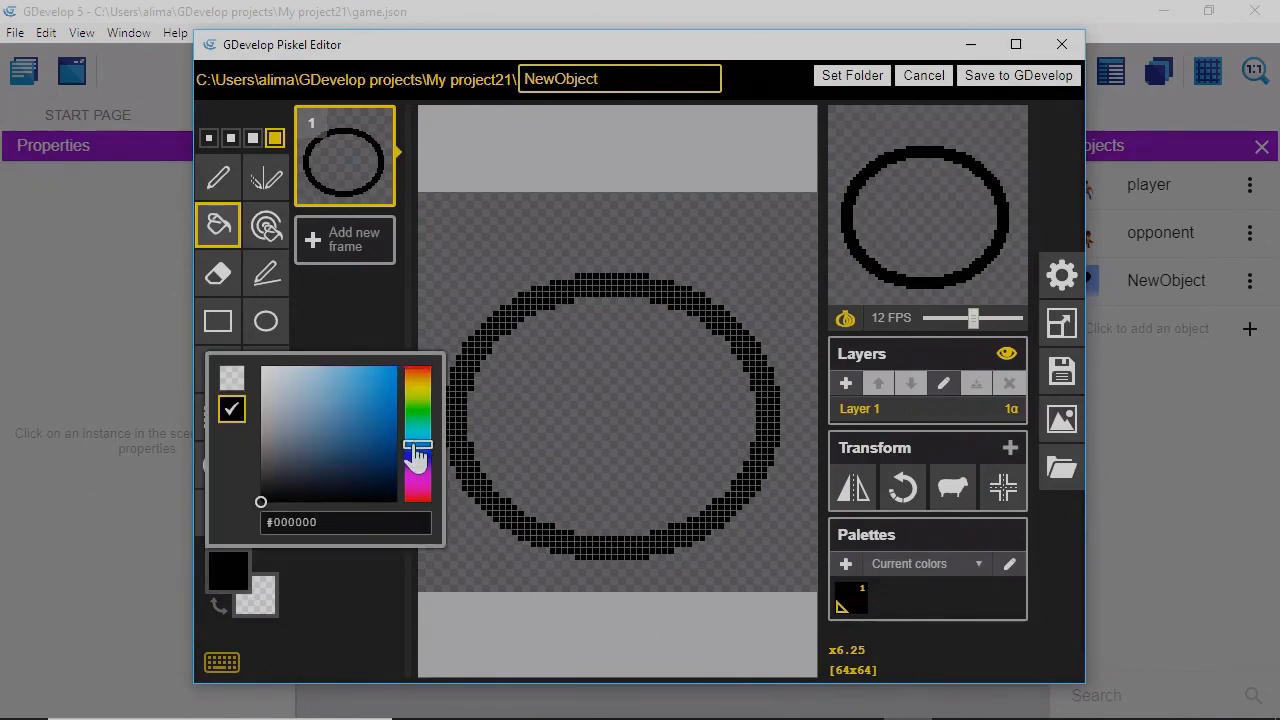
left_click(375, 391)
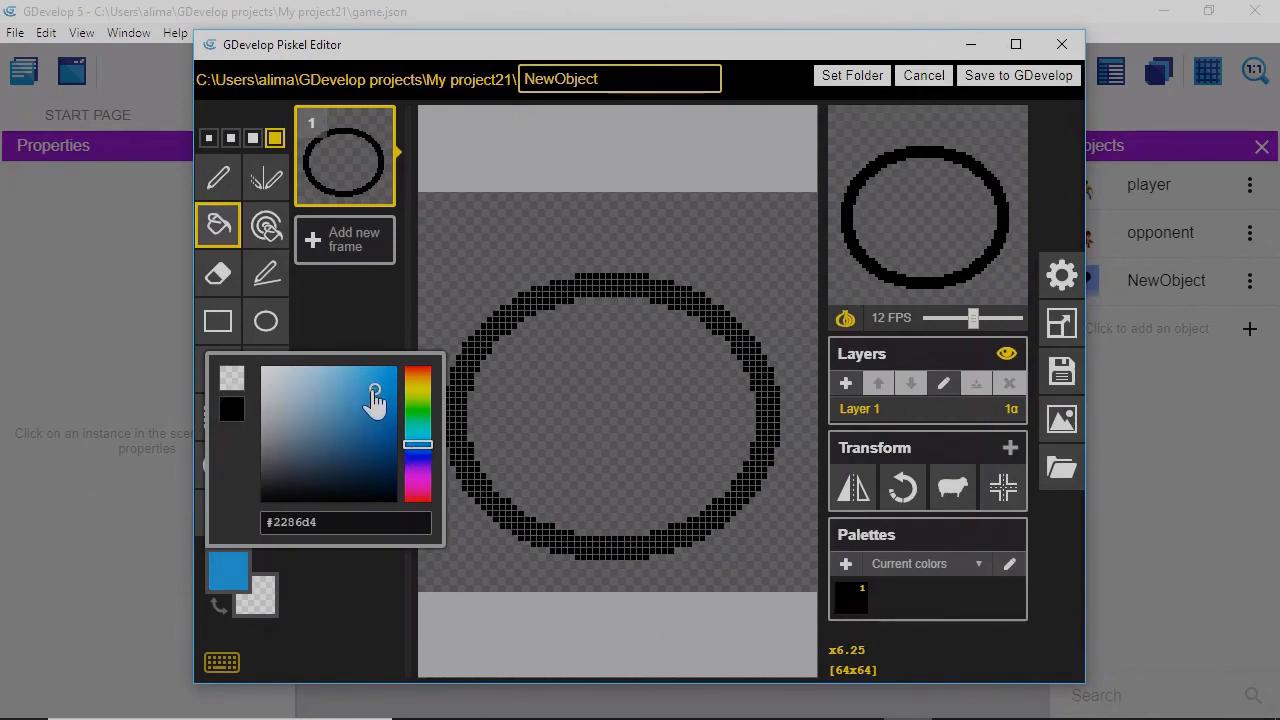
left_click(595, 409)
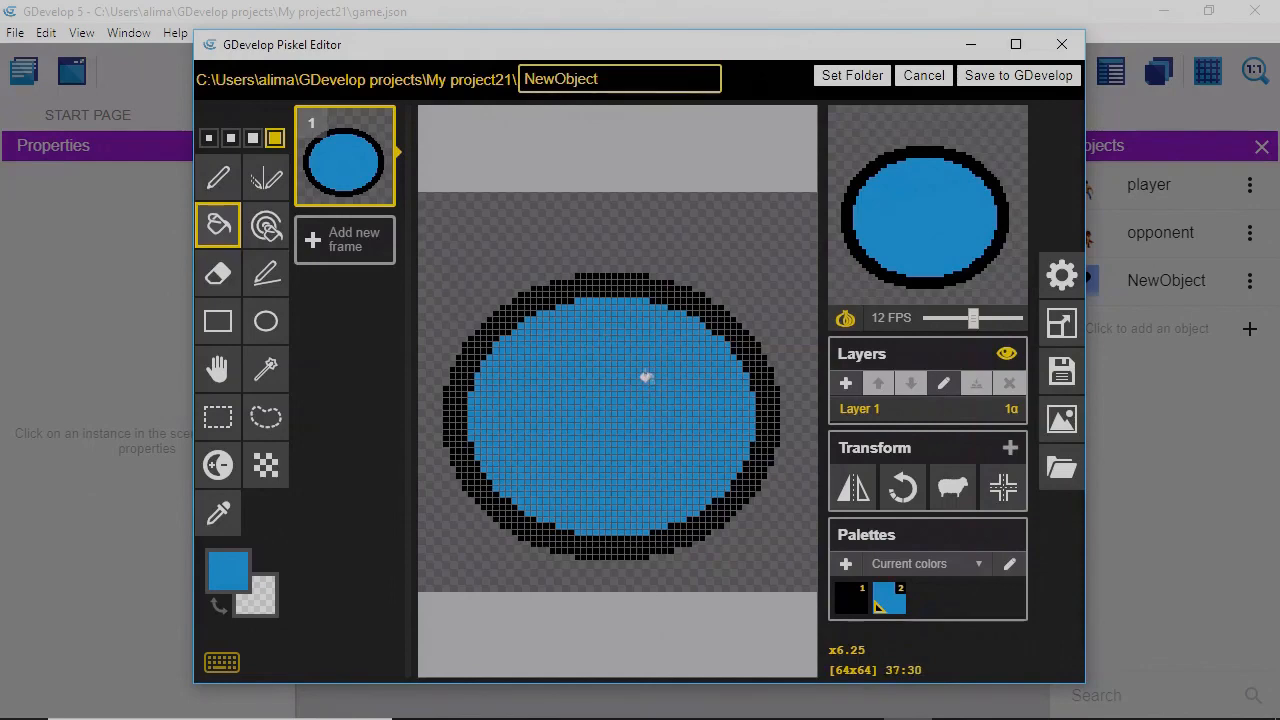
Rename the image file to bolt.
left_click(602, 79)
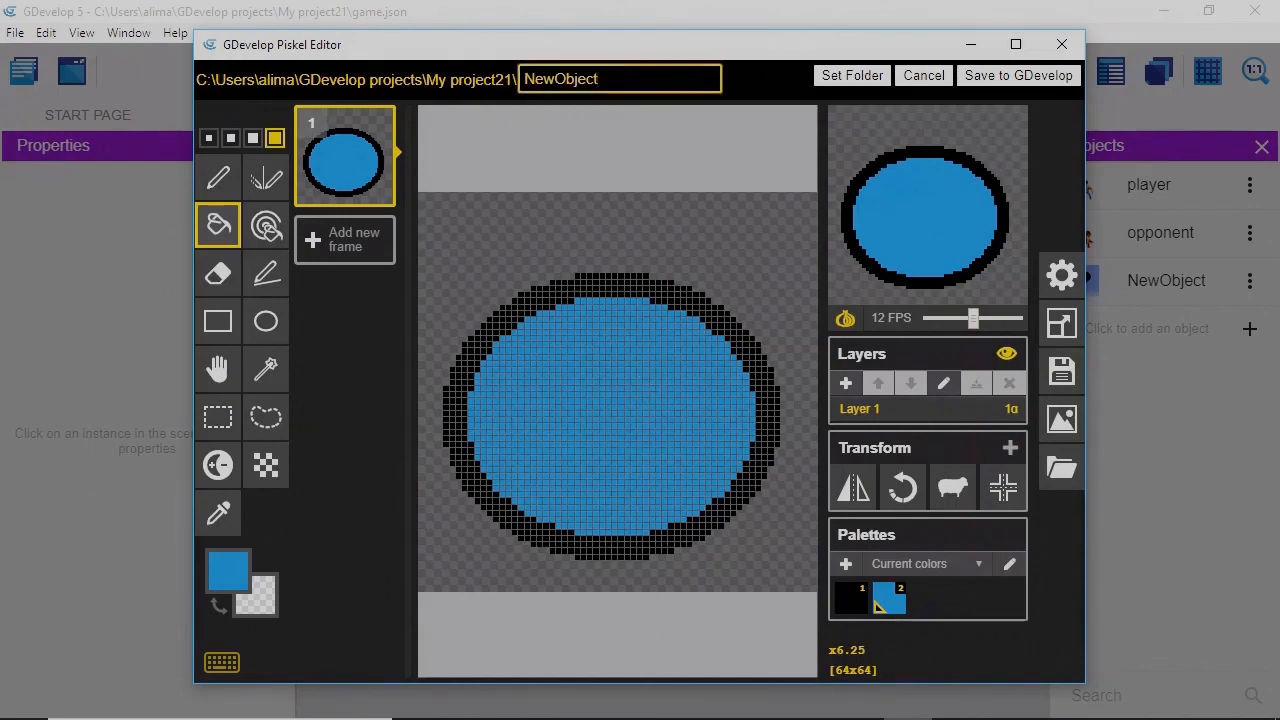
key("BackSpace")
key("BackSpace")
key("BackSpace")
key("BackSpace")
key("BackSpace")
key("BackSpace")
key("BackSpace")
key("BackSpace")
type("bolt")
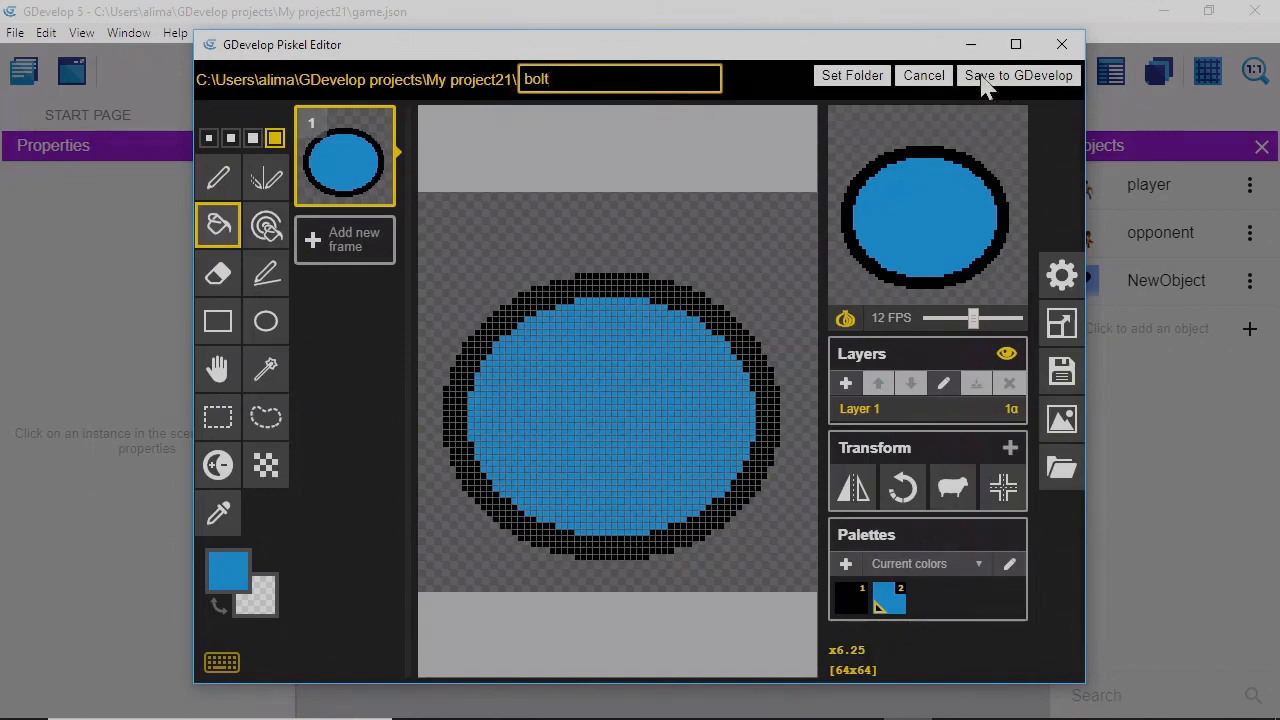
Save the blue circle drawing into the bolt object and apply its settings.
left_click(1018, 76)
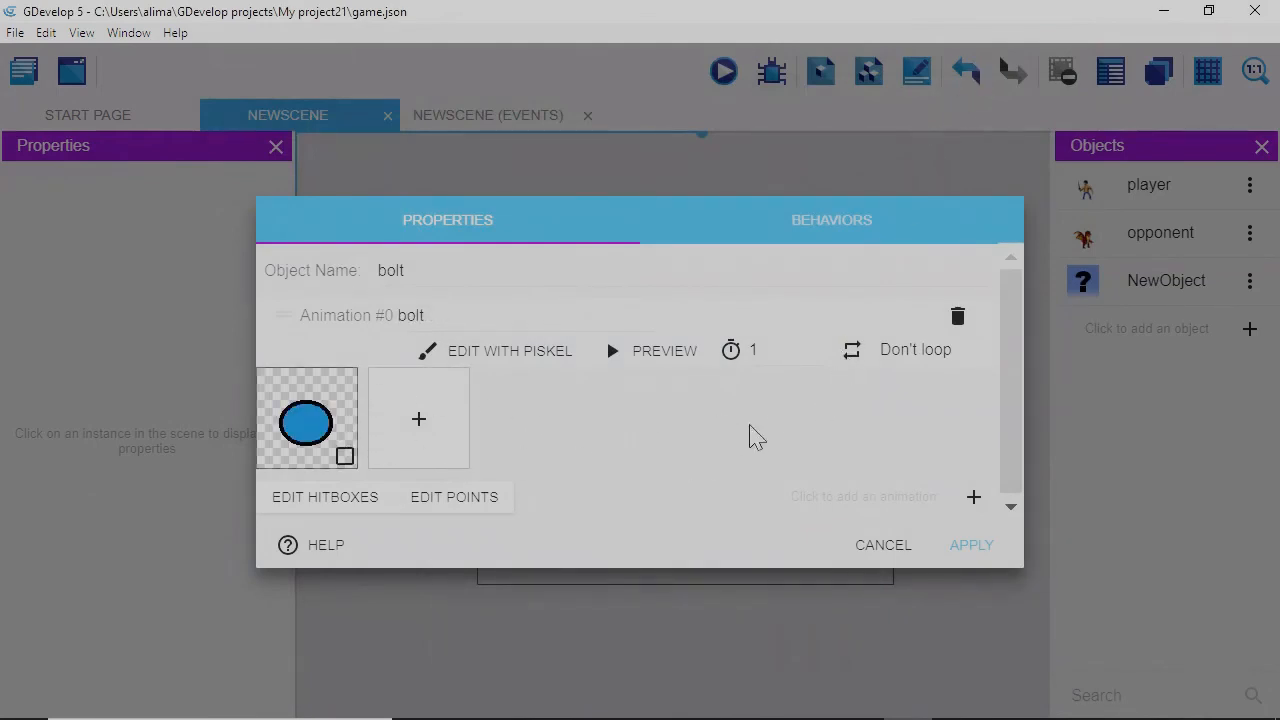
left_click(966, 548)
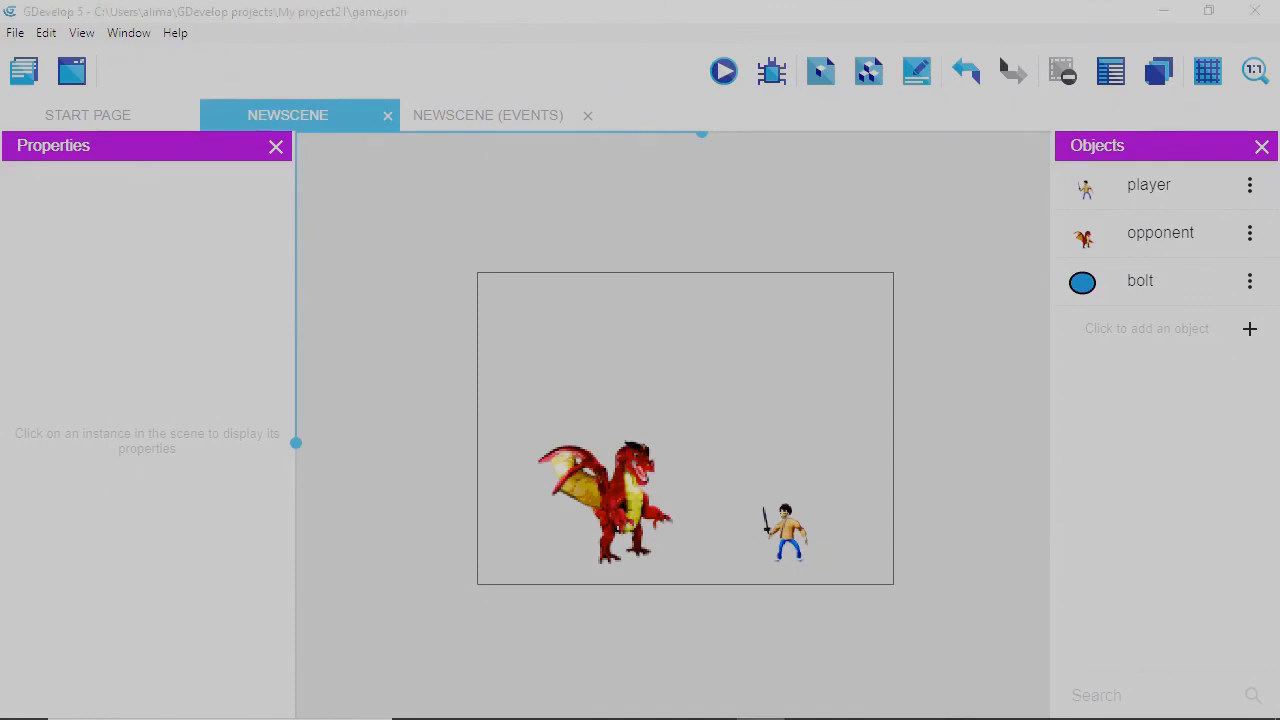
left_click(897, 645)
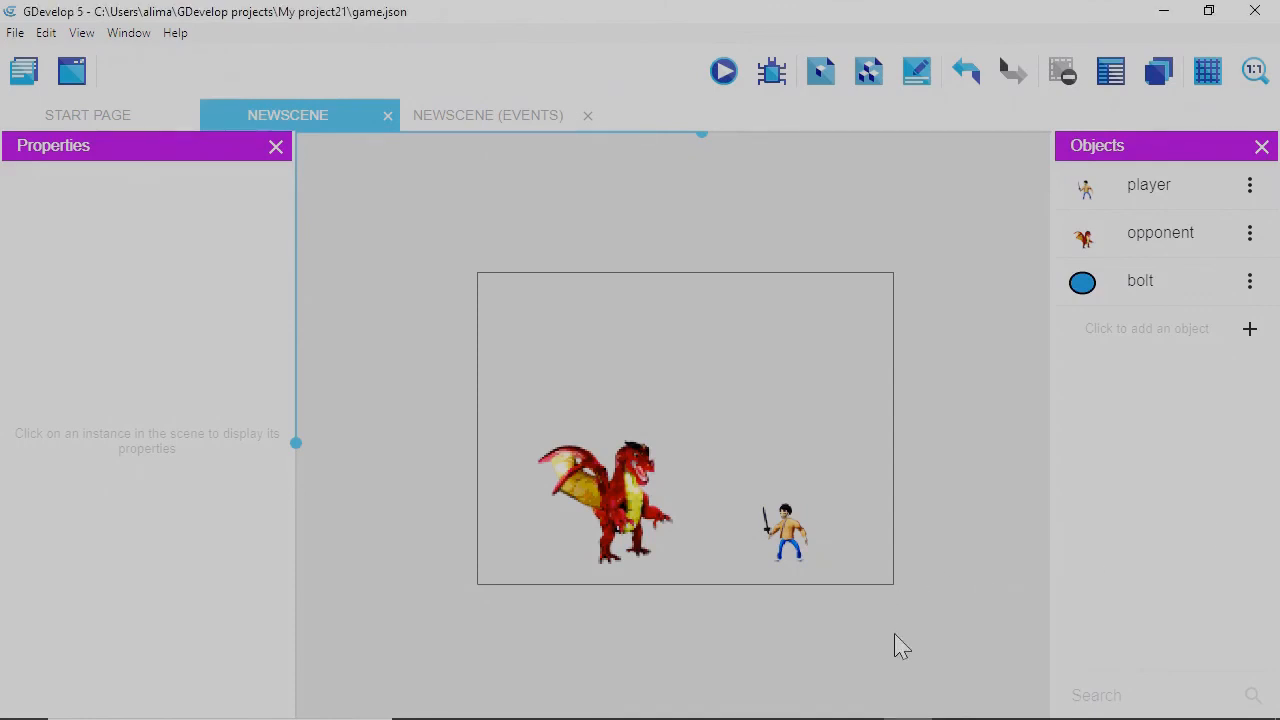